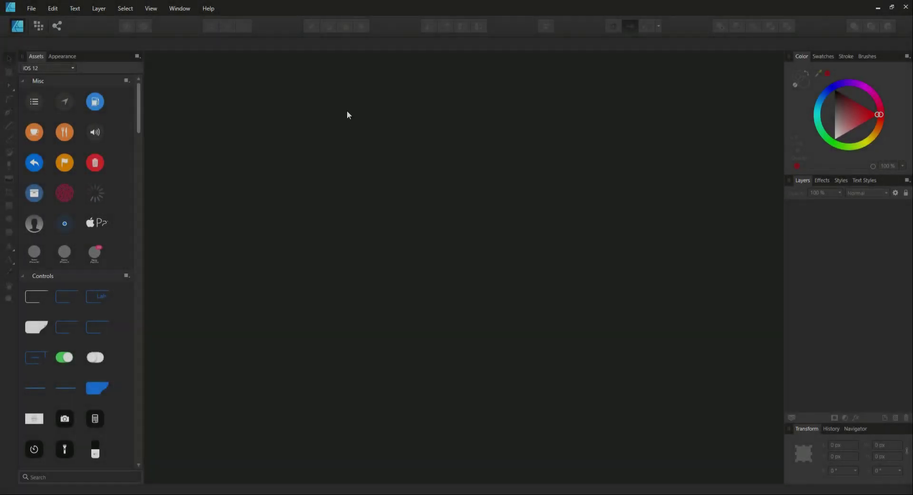
# - Create a Devices document with the iPhone 6/7/8 (Retina) preset, units in pixels and no artboard
pyautogui.click(31, 8)
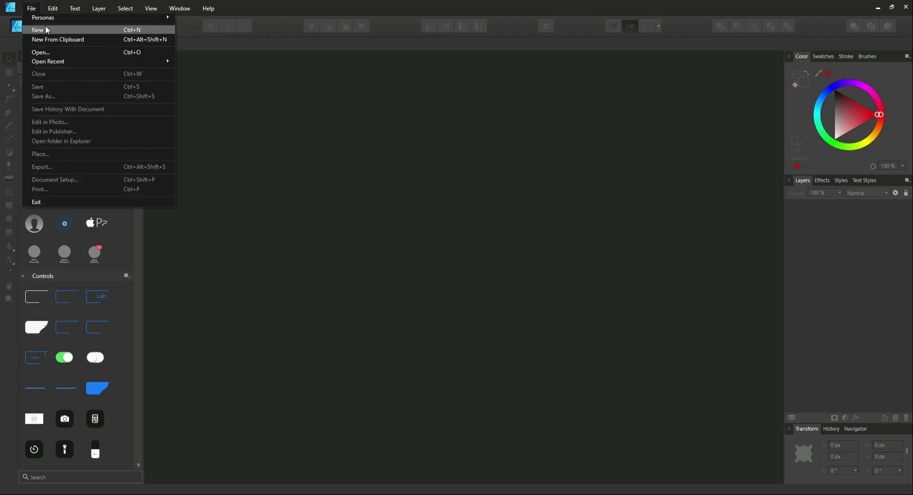
pyautogui.click(52, 29)
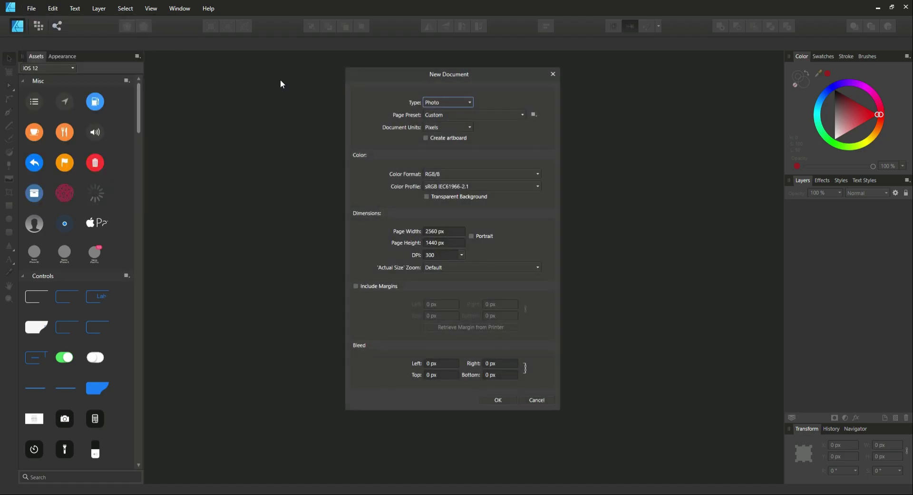
pyautogui.click(442, 104)
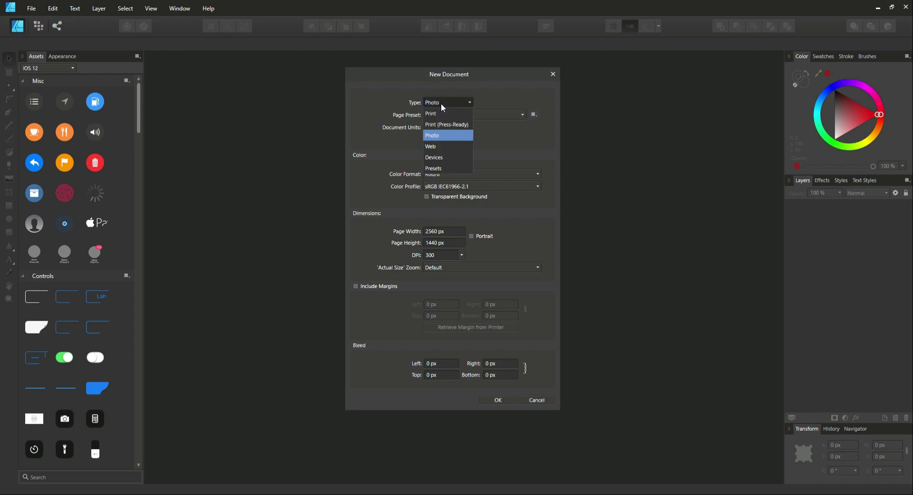
pyautogui.click(438, 157)
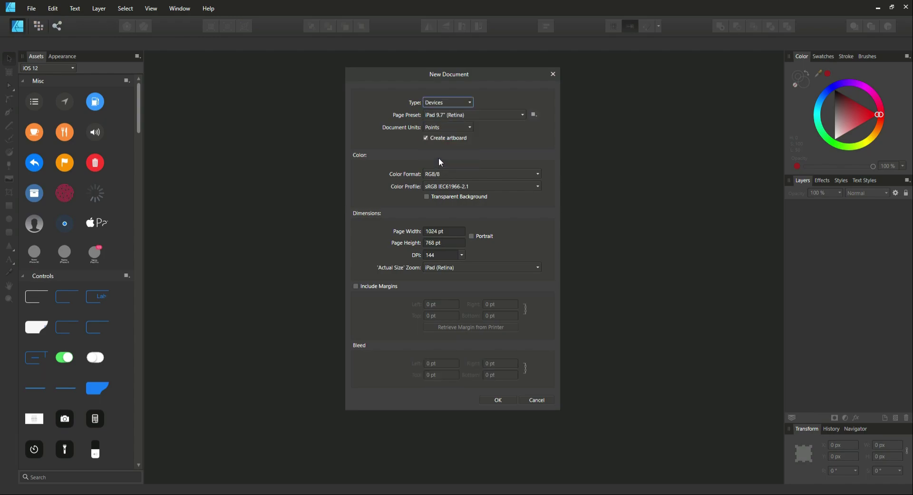
pyautogui.click(453, 114)
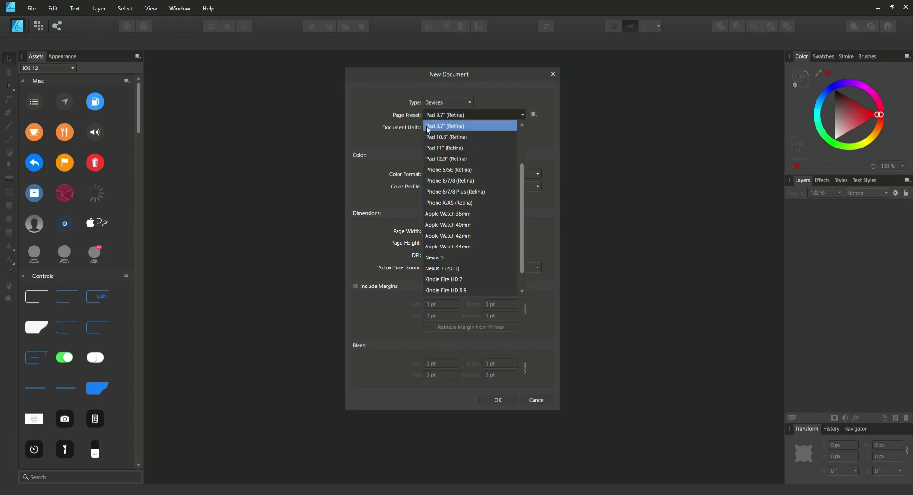
pyautogui.click(463, 181)
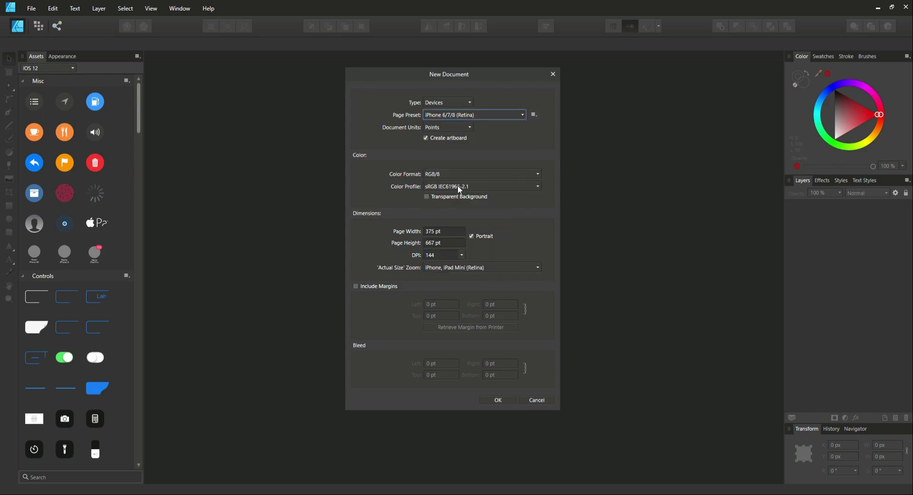
pyautogui.click(431, 129)
pyautogui.click(444, 142)
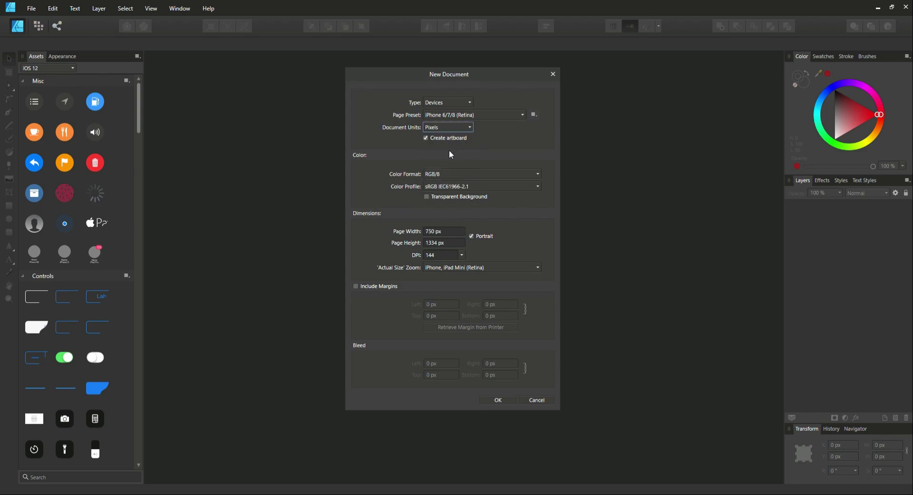
pyautogui.click(426, 138)
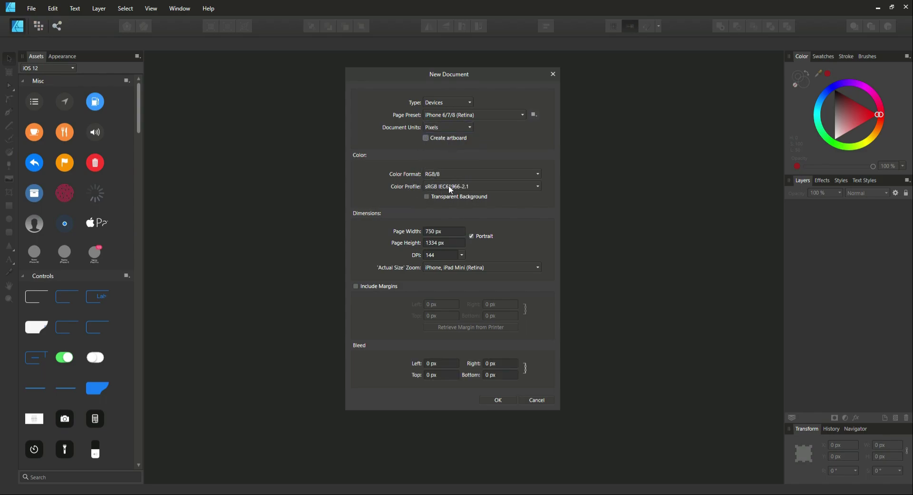
pyautogui.click(504, 401)
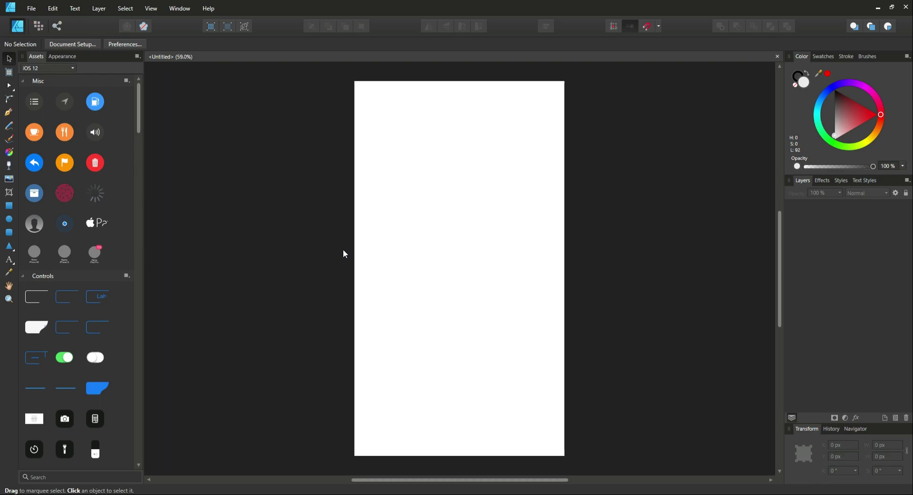
pyautogui.moveTo(881, 114); pyautogui.dragTo(822, 111)
pyautogui.click(845, 108)
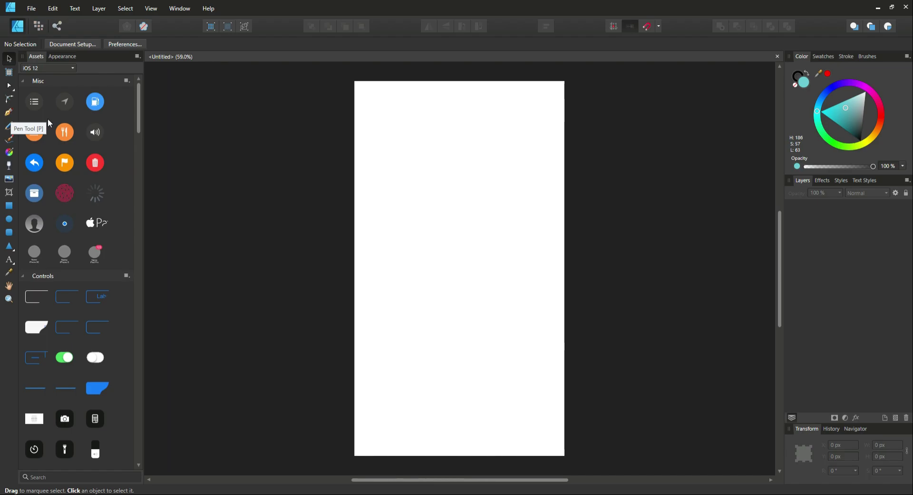
pyautogui.press('p')
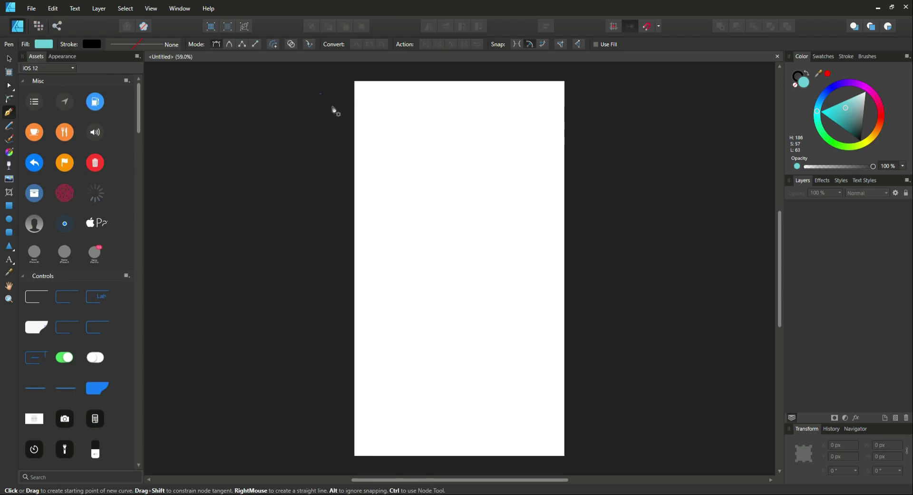
pyautogui.press('v')
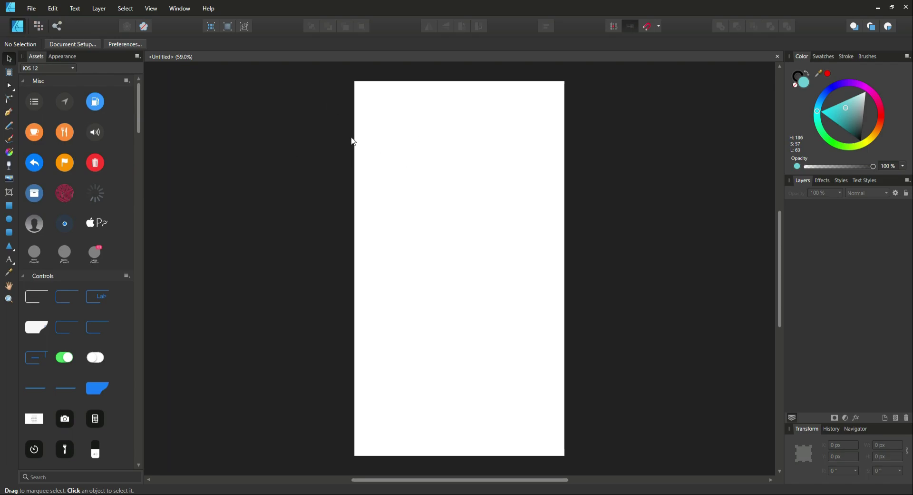
# - Pick an orange-brown colour and draw a closed, jagged Pen outline down the page's left side, extending past its edges
pyautogui.press('p')
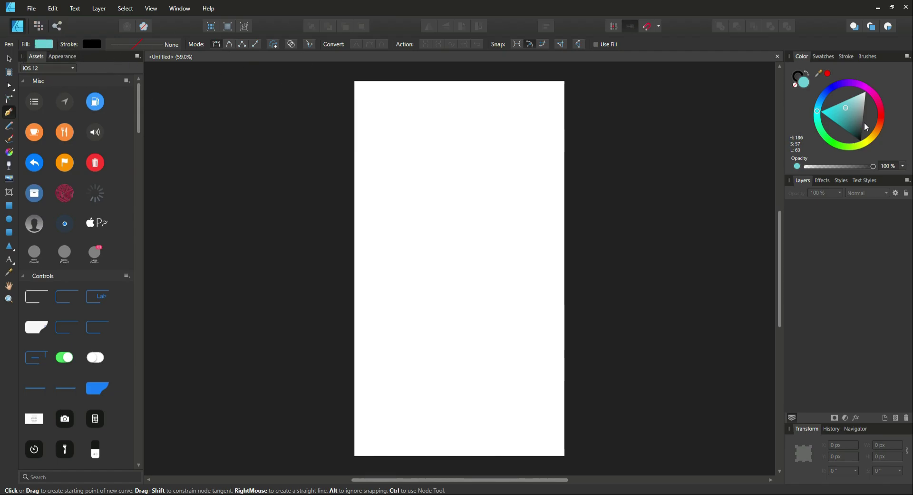
pyautogui.click(879, 109)
pyautogui.moveTo(879, 113); pyautogui.dragTo(855, 113)
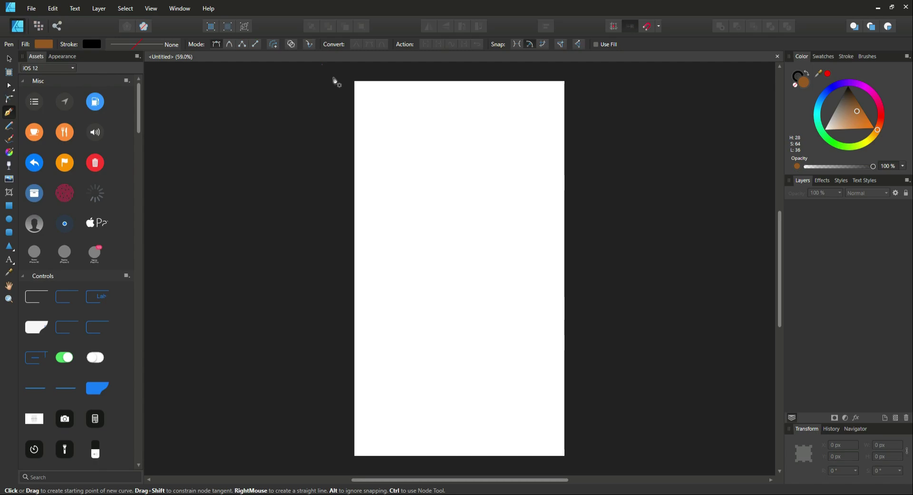
pyautogui.click(329, 74)
pyautogui.click(374, 73)
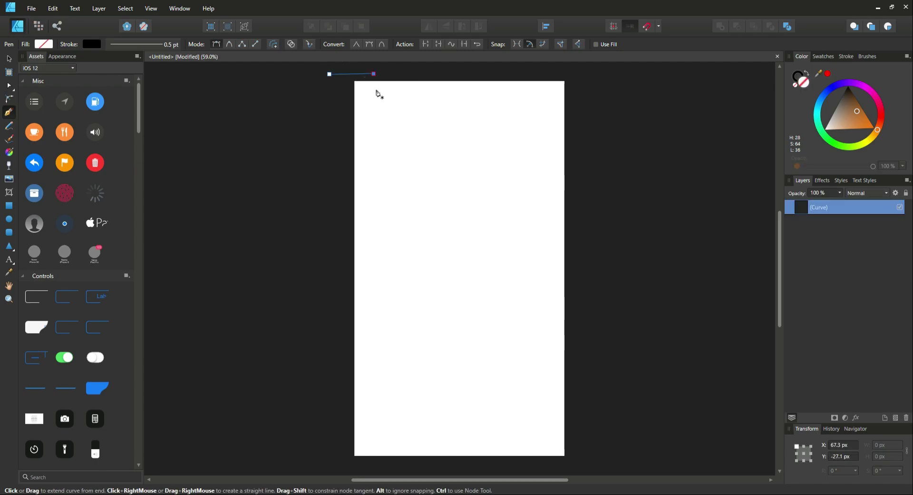
pyautogui.click(401, 74)
pyautogui.click(412, 114)
pyautogui.click(400, 171)
pyautogui.click(414, 208)
pyautogui.click(389, 253)
pyautogui.click(414, 277)
pyautogui.click(382, 312)
pyautogui.click(405, 340)
pyautogui.click(386, 385)
pyautogui.click(385, 411)
pyautogui.click(395, 447)
pyautogui.click(385, 462)
pyautogui.click(338, 466)
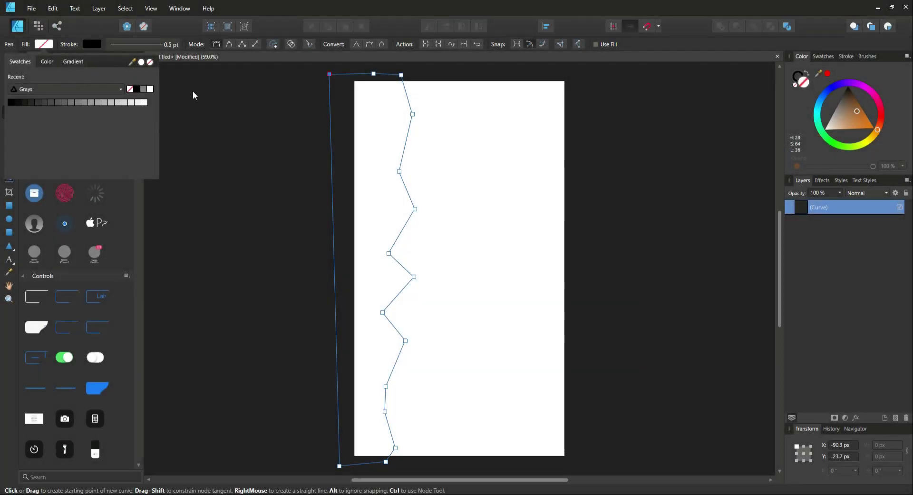
# - Fill the jagged left-hand shape with a muted reddish brown of H 18, S 50, L 34, and deselect it
pyautogui.click(47, 65)
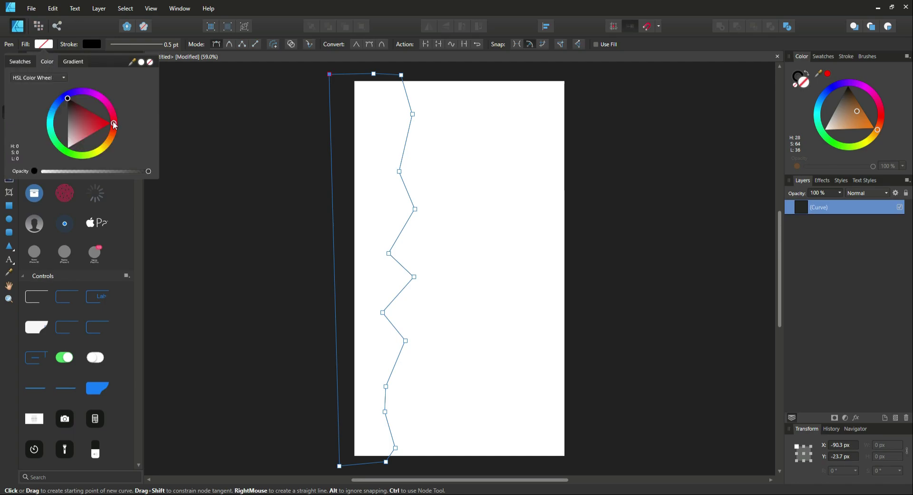
pyautogui.moveTo(116, 132); pyautogui.dragTo(116, 137)
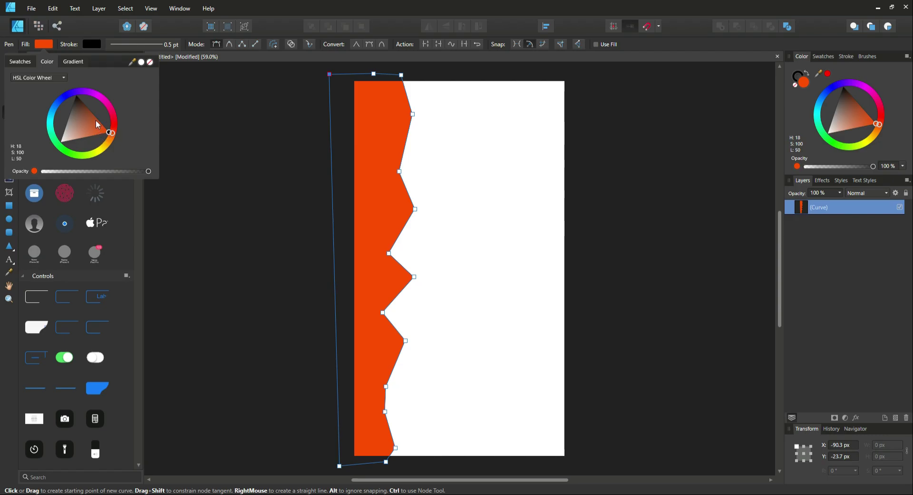
pyautogui.moveTo(93, 125); pyautogui.dragTo(85, 117)
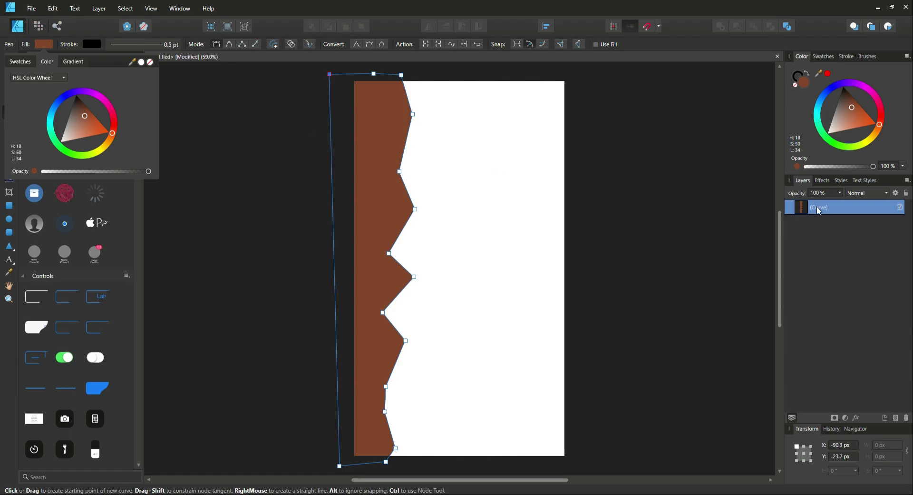
pyautogui.press('v')
pyautogui.click(510, 199)
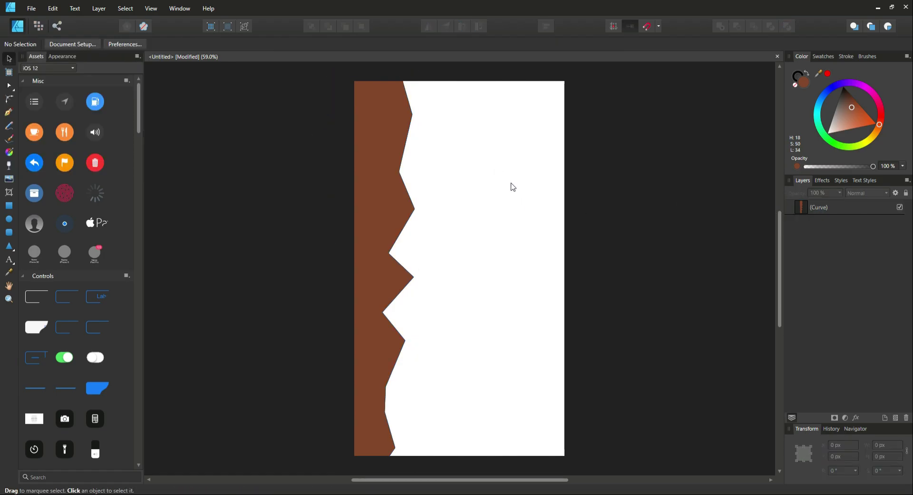
# - Draw a second closed, jagged Pen outline down the page's right side, extending beyond the page edges
pyautogui.press('p')
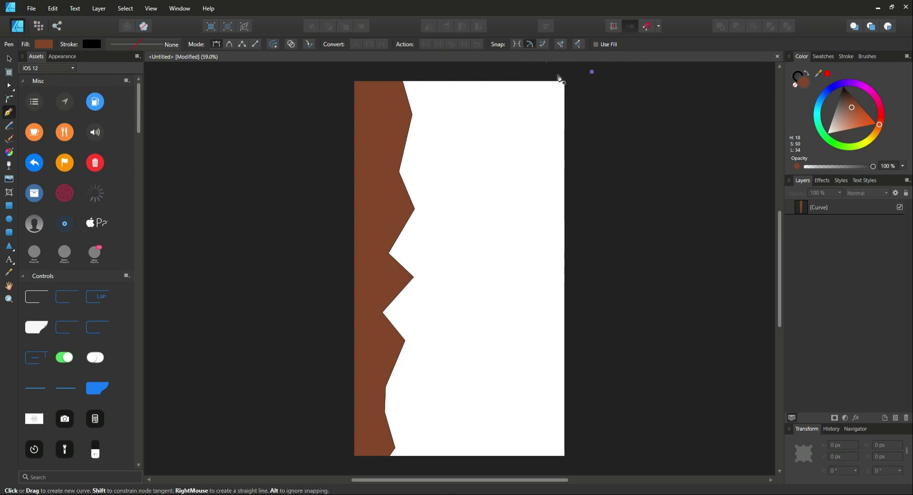
pyautogui.moveTo(515, 72); pyautogui.dragTo(592, 71)
pyautogui.click(506, 111)
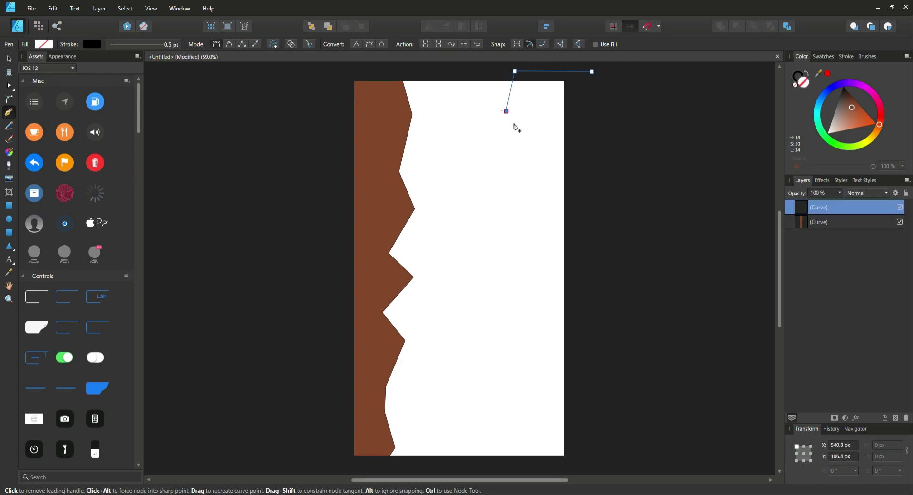
pyautogui.click(525, 156)
pyautogui.click(502, 207)
pyautogui.click(523, 239)
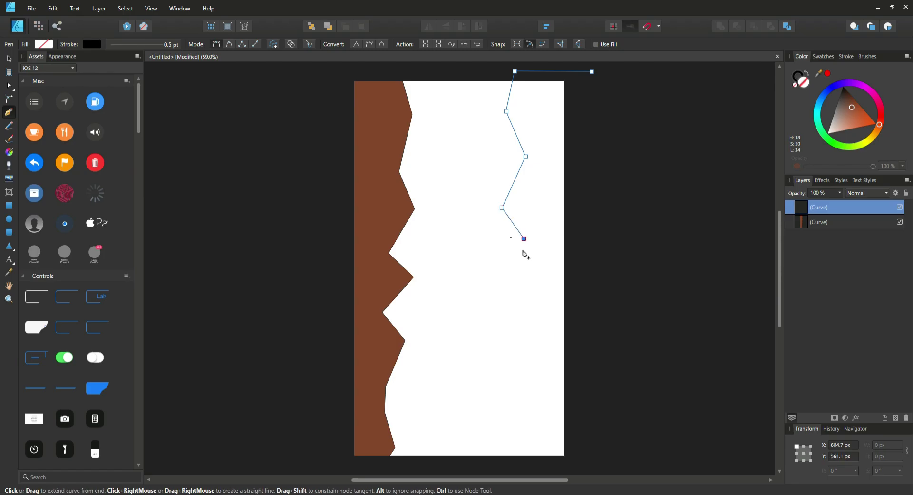
pyautogui.click(509, 284)
pyautogui.click(528, 325)
pyautogui.click(515, 367)
pyautogui.click(526, 397)
pyautogui.click(520, 429)
pyautogui.click(538, 445)
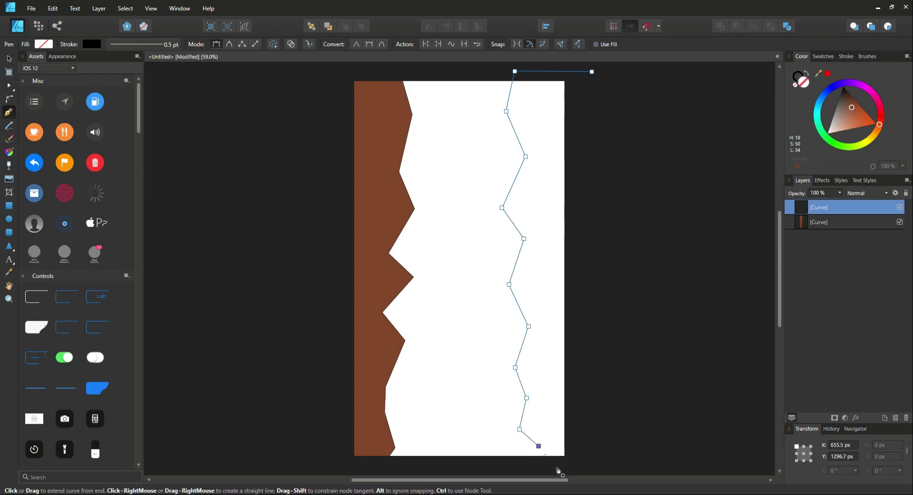
pyautogui.click(557, 466)
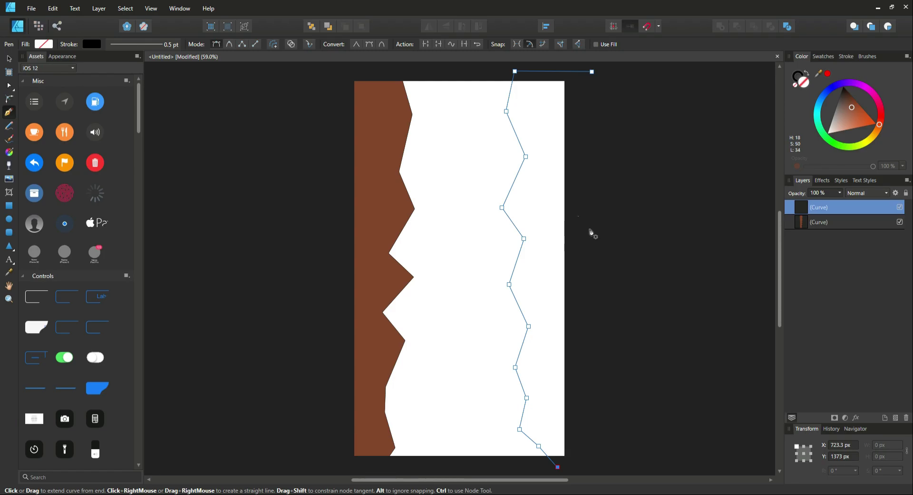
pyautogui.click(592, 463)
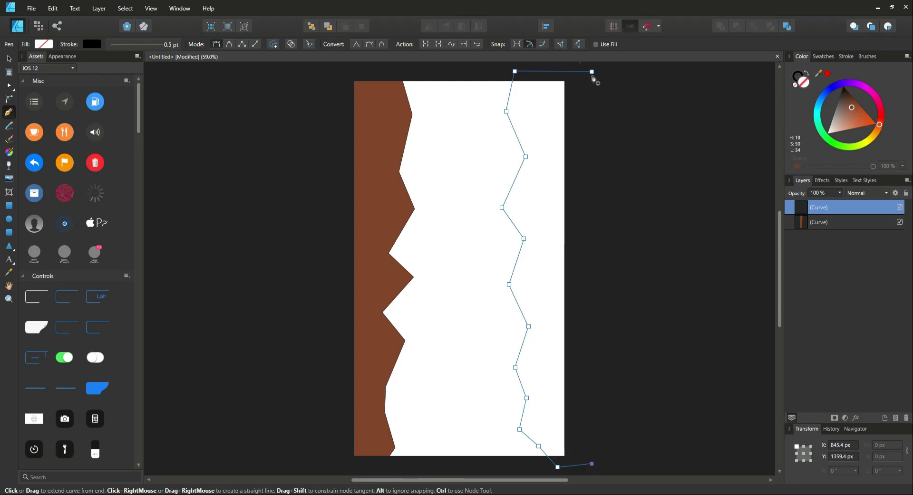
pyautogui.click(592, 72)
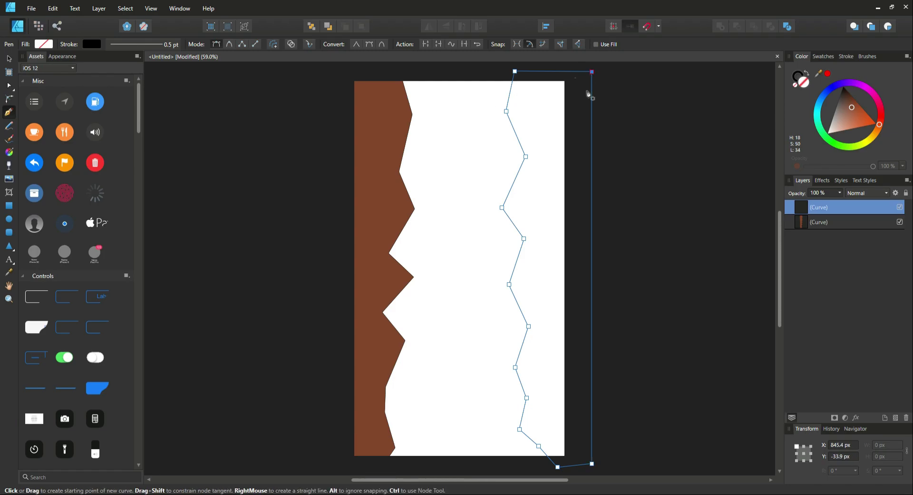
# - Fill the right-hand jagged shape with the same recent reddish brown and deselect it
pyautogui.click(44, 44)
pyautogui.click(32, 77)
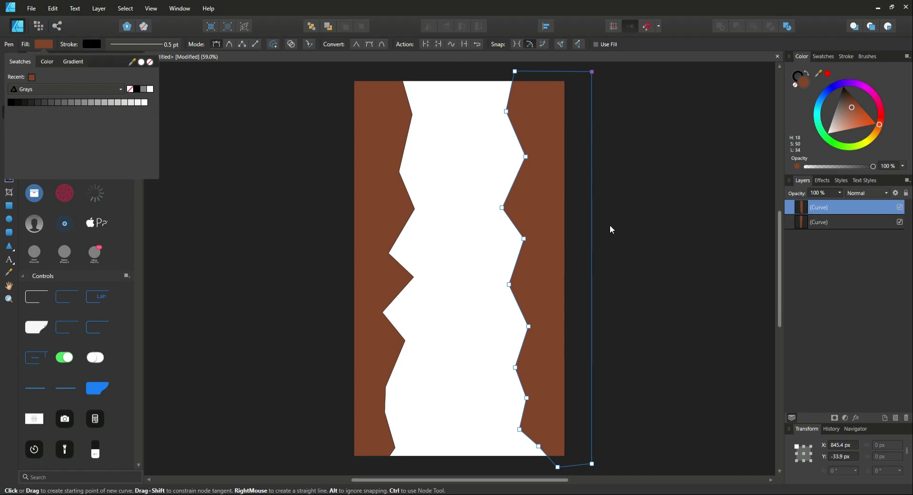
pyautogui.click(48, 62)
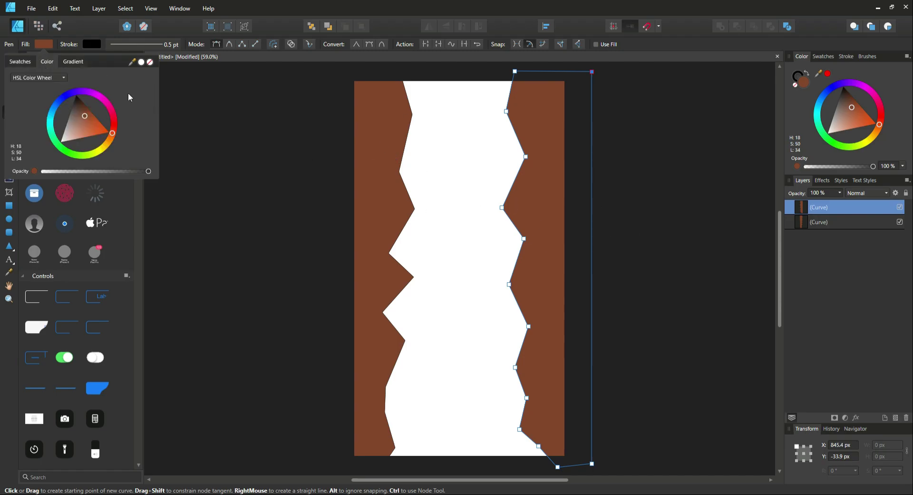
pyautogui.click(642, 194)
pyautogui.press('v')
pyautogui.click(674, 197)
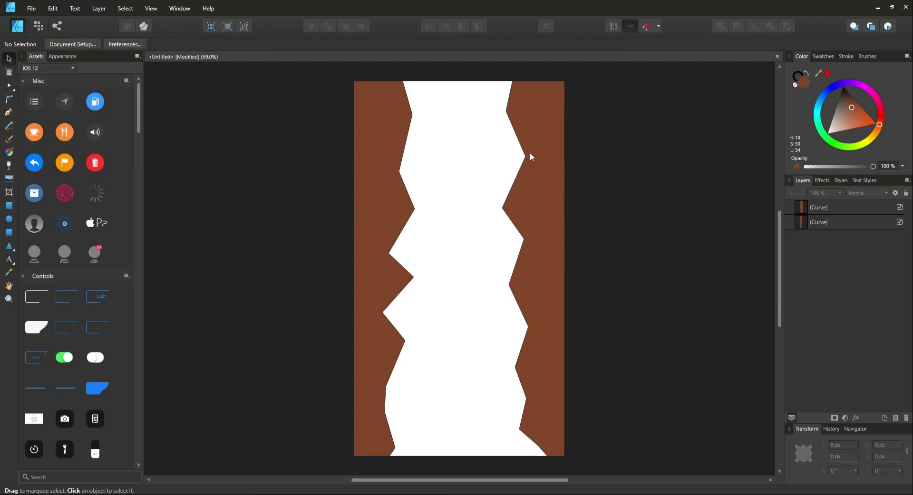
# - Group the two brown side shapes and rename the group Foreground
pyautogui.click(820, 220)
pyautogui.keyDown('shift'); pyautogui.click(821, 208); pyautogui.keyUp('shift')
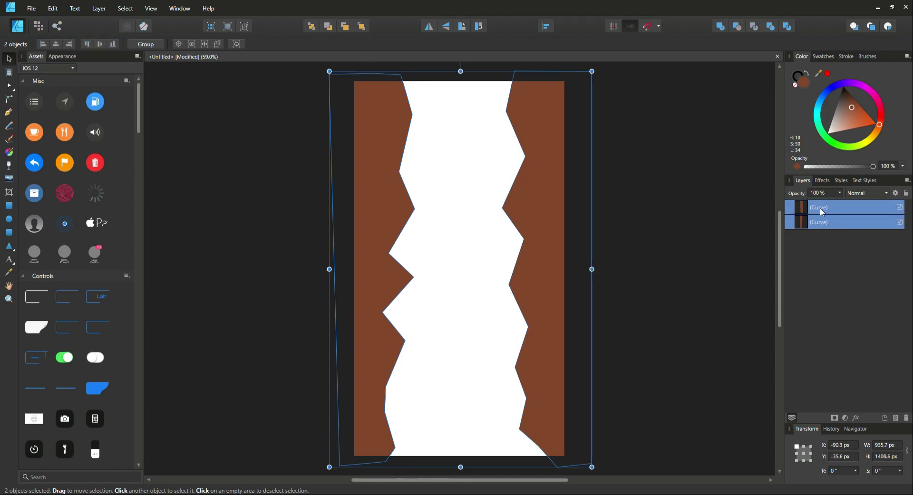
pyautogui.rightClick(821, 210)
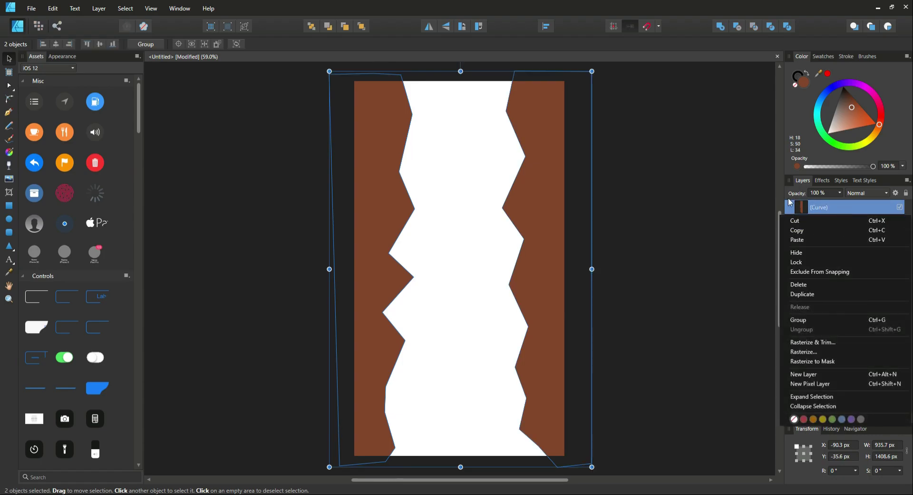
pyautogui.click(825, 319)
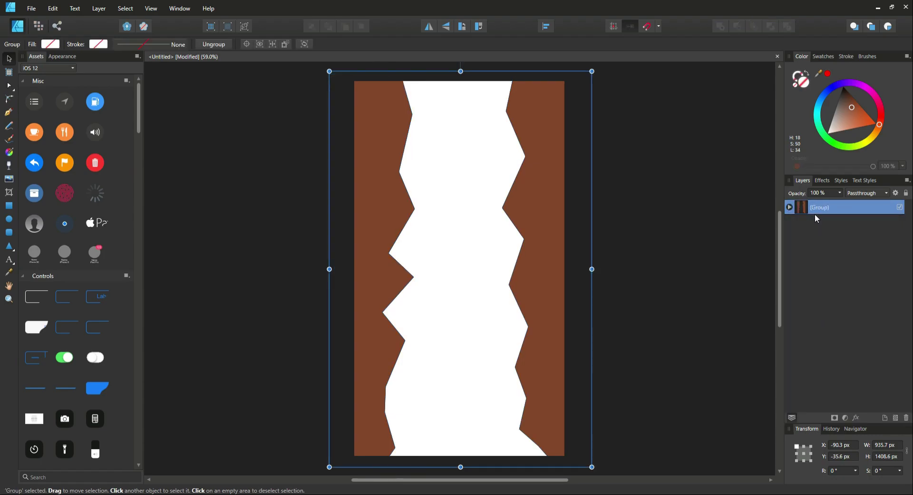
pyautogui.doubleClick(816, 207)
pyautogui.write('Foreground')
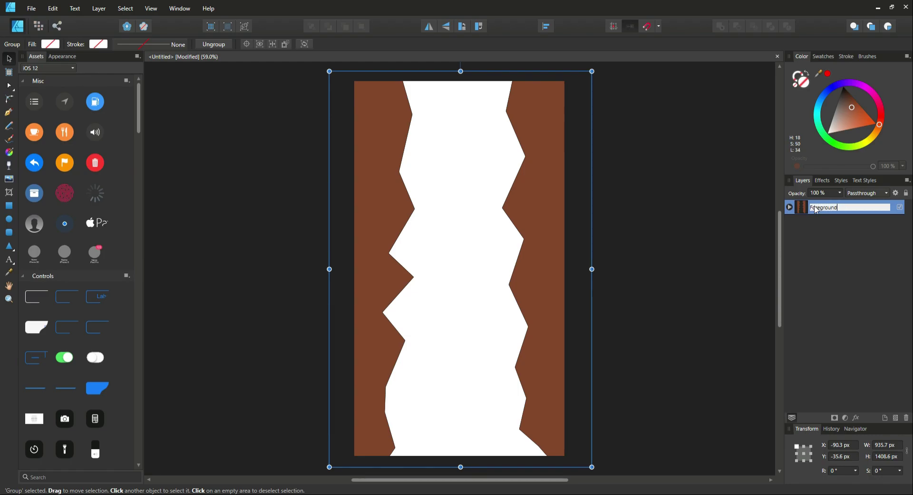
pyautogui.press('Return')
pyautogui.click(644, 135)
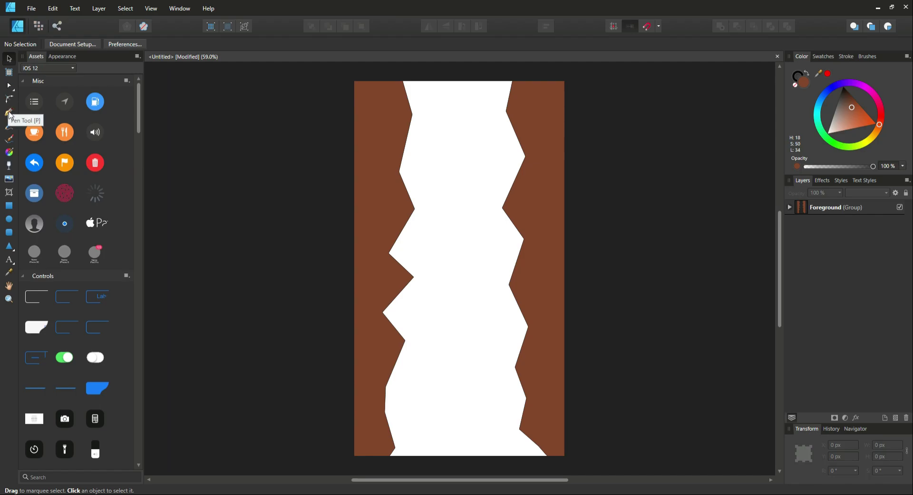
# - Trace a jagged Pen path down the full page height, slightly inward of the left brown shape's inner edge
pyautogui.click(9, 112)
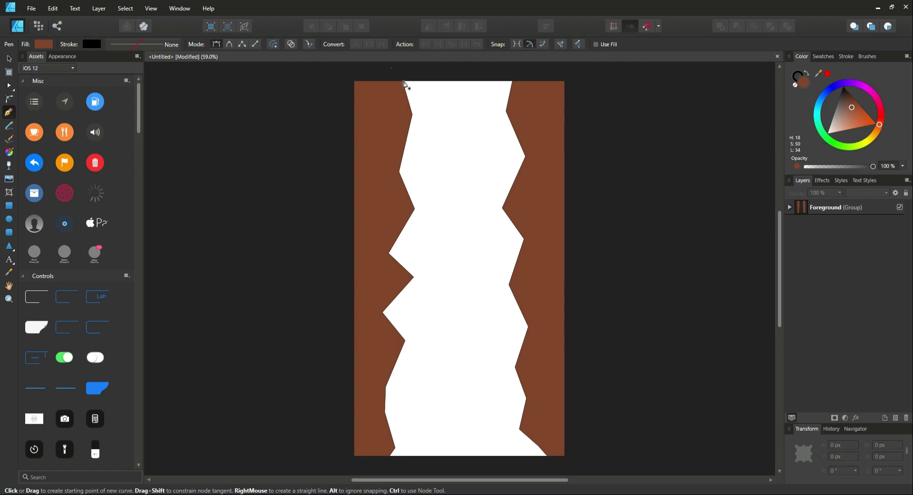
pyautogui.scroll(4, 404, 82)
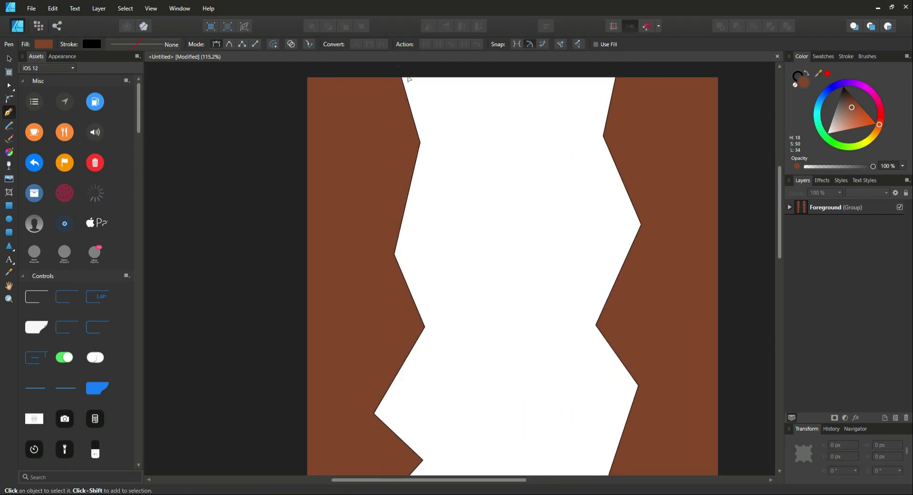
pyautogui.scroll(1, 408, 79)
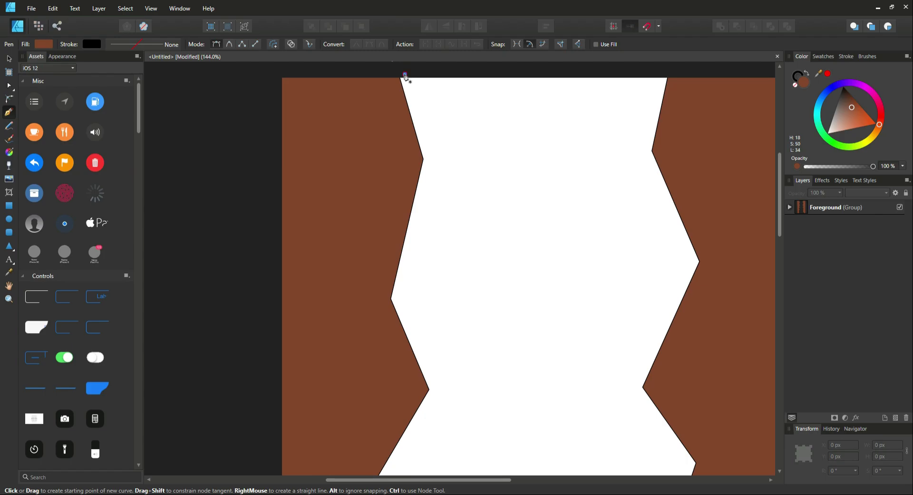
pyautogui.click(405, 74)
pyautogui.click(414, 104)
pyautogui.click(420, 116)
pyautogui.click(425, 138)
pyautogui.click(431, 160)
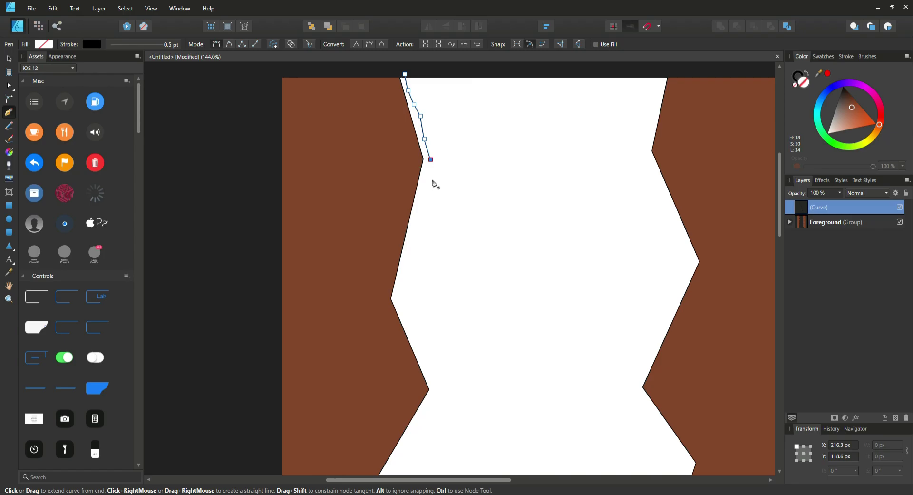
pyautogui.click(425, 191)
pyautogui.click(426, 243)
pyautogui.click(415, 278)
pyautogui.click(405, 305)
pyautogui.click(414, 327)
pyautogui.click(429, 357)
pyautogui.click(436, 377)
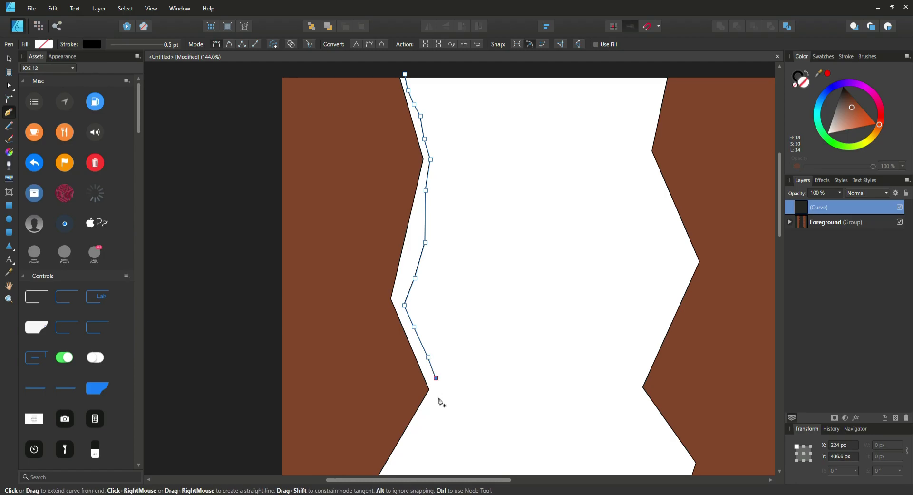
pyautogui.click(432, 403)
pyautogui.scroll(-1, 436, 419)
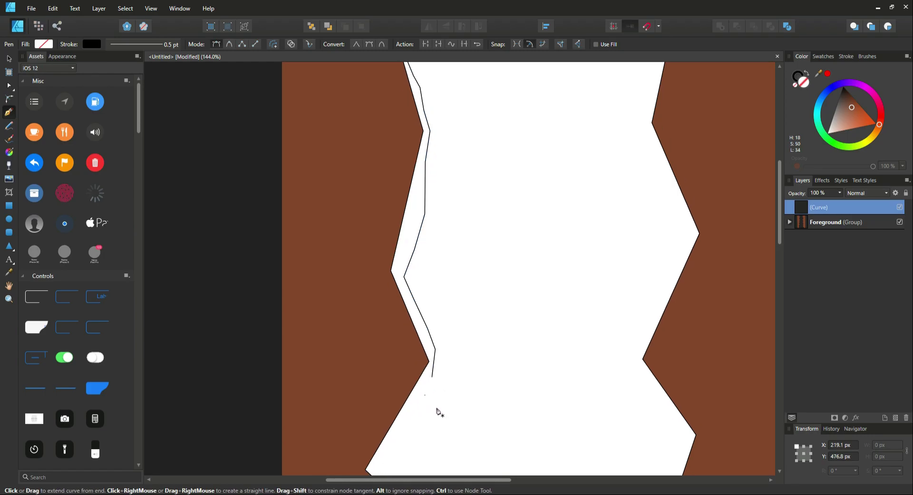
pyautogui.scroll(-5, 438, 404)
pyautogui.click(416, 269)
pyautogui.click(394, 309)
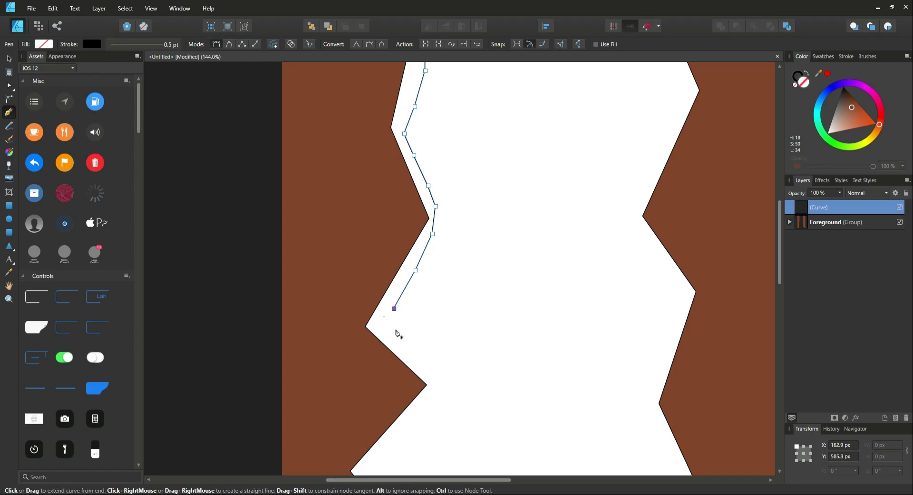
pyautogui.click(398, 332)
pyautogui.click(411, 352)
pyautogui.click(434, 370)
pyautogui.click(443, 386)
pyautogui.click(434, 408)
pyautogui.scroll(-2, 424, 418)
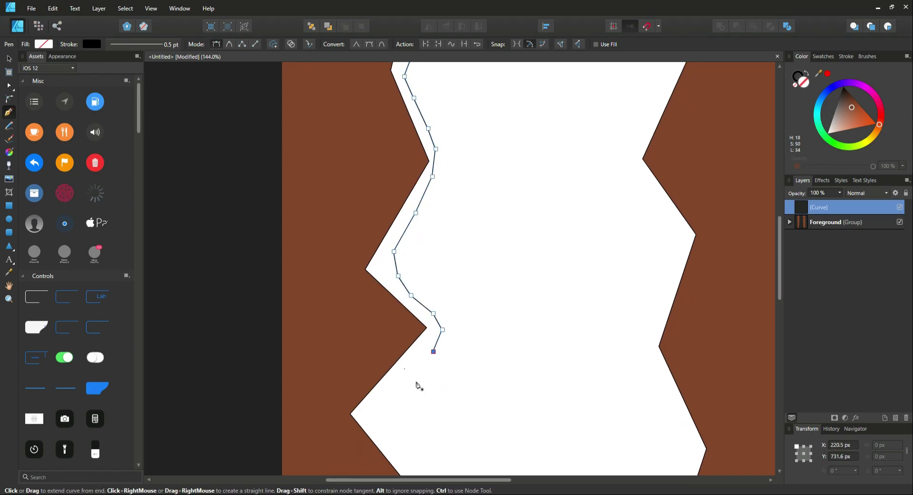
pyautogui.click(388, 406)
pyautogui.scroll(-2, 398, 402)
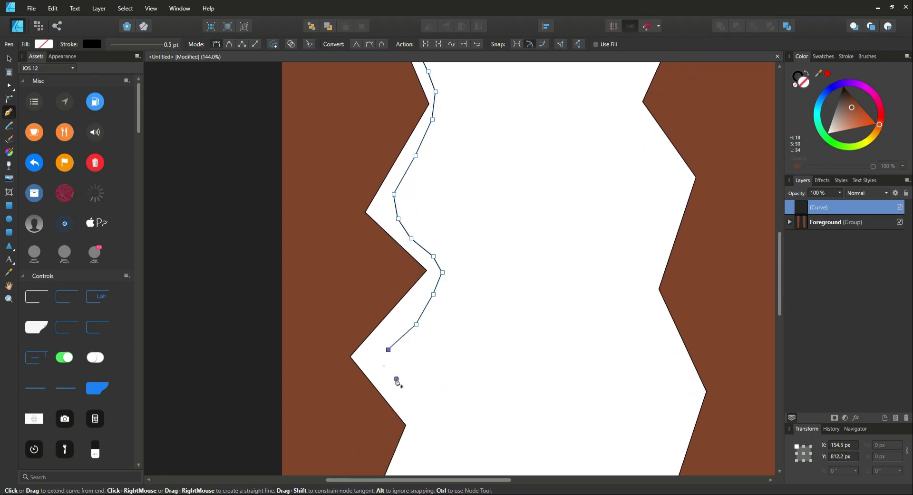
pyautogui.click(396, 379)
pyautogui.scroll(-2, 397, 380)
pyautogui.click(412, 357)
pyautogui.click(412, 382)
pyautogui.scroll(-3, 412, 383)
pyautogui.click(396, 354)
pyautogui.click(382, 387)
pyautogui.click(372, 409)
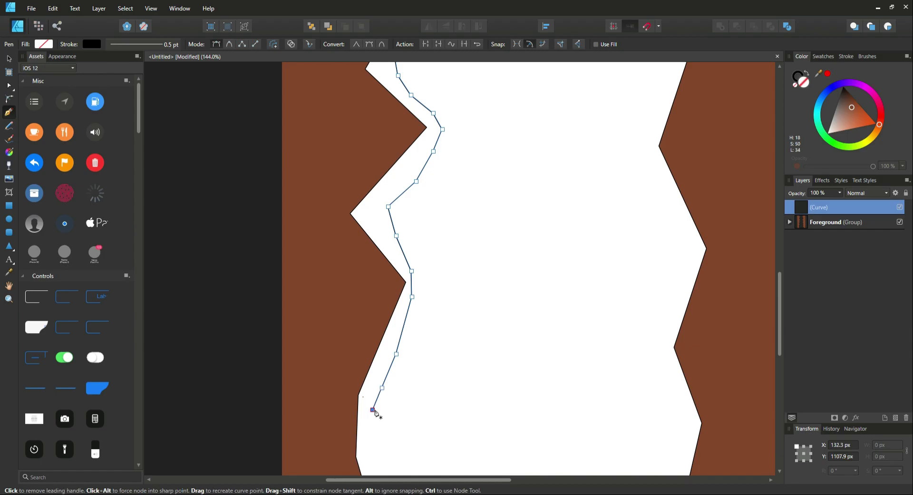
pyautogui.scroll(-1, 374, 412)
pyautogui.click(380, 395)
pyautogui.scroll(-1, 379, 402)
pyautogui.click(382, 395)
pyautogui.click(382, 423)
pyautogui.scroll(-2, 383, 423)
pyautogui.click(390, 400)
pyautogui.click(390, 423)
pyautogui.click(384, 439)
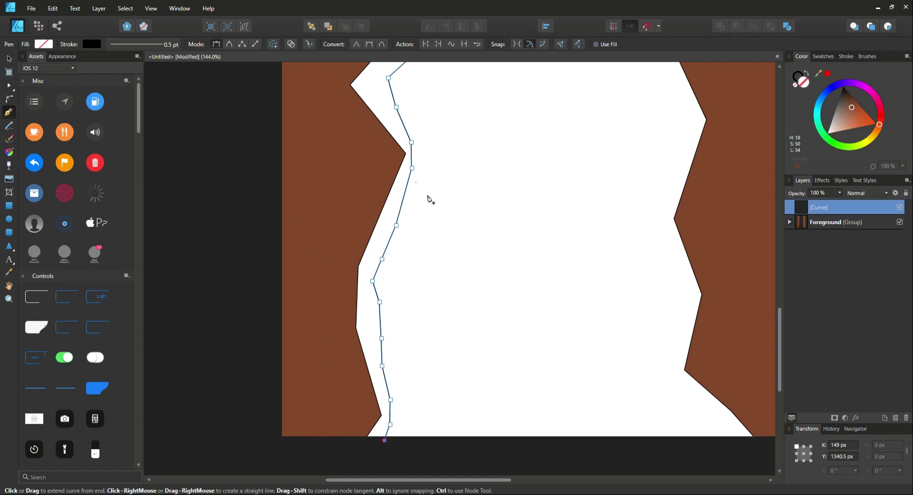
# - Close the left-hand Pen outline by routing it outside the page's bottom, left and top edges back to its start
pyautogui.click(341, 459)
pyautogui.click(219, 430)
pyautogui.scroll(9, 267, 315)
pyautogui.scroll(10, 268, 137)
pyautogui.click(252, 118)
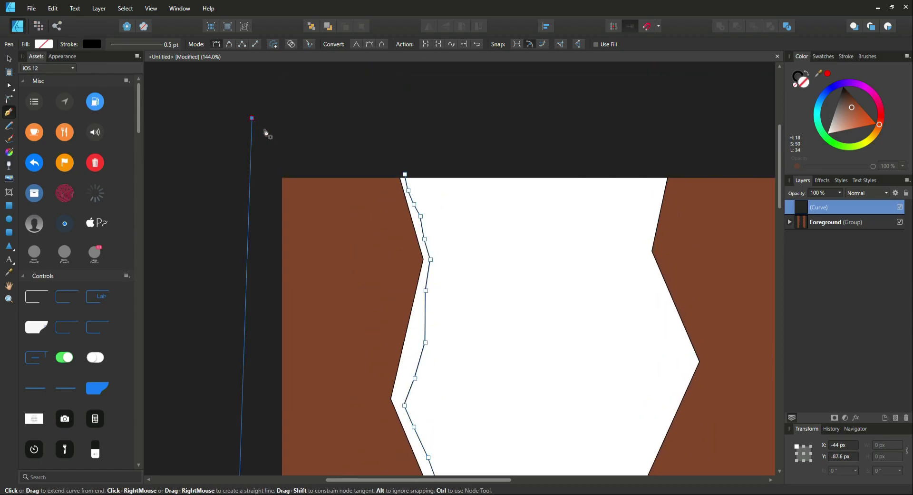
pyautogui.click(404, 174)
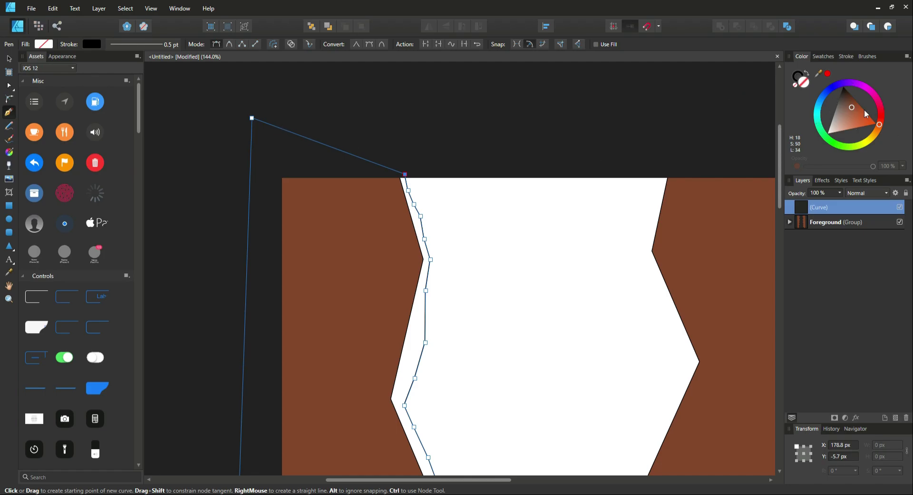
# - Fill the new left-hand shape with a lighter brown of H 23, S 34, L 41, place it beneath the Foreground group, and deselect it
pyautogui.click(44, 46)
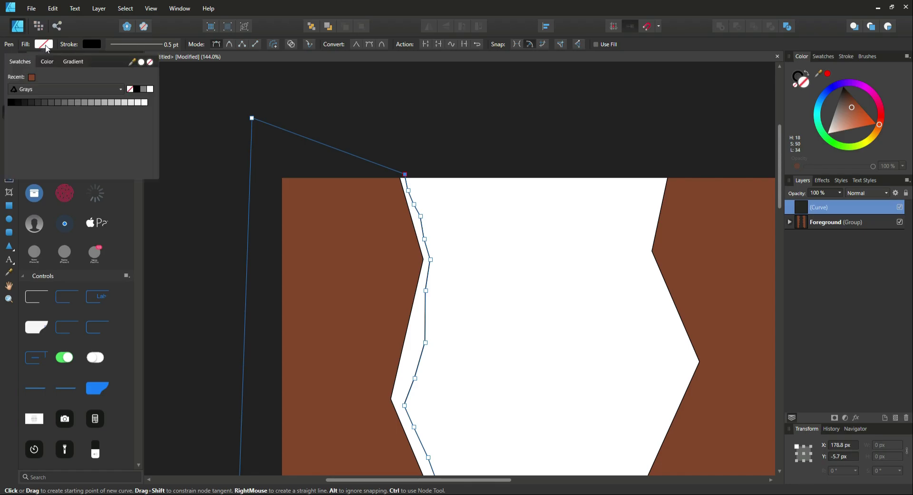
pyautogui.click(48, 63)
pyautogui.moveTo(115, 127); pyautogui.dragTo(88, 123)
pyautogui.click(92, 121)
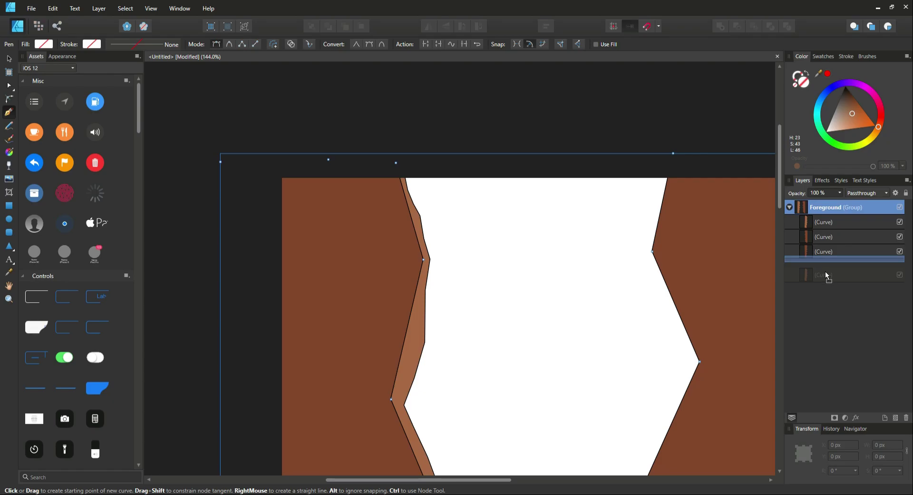
pyautogui.scroll(-6, 503, 210)
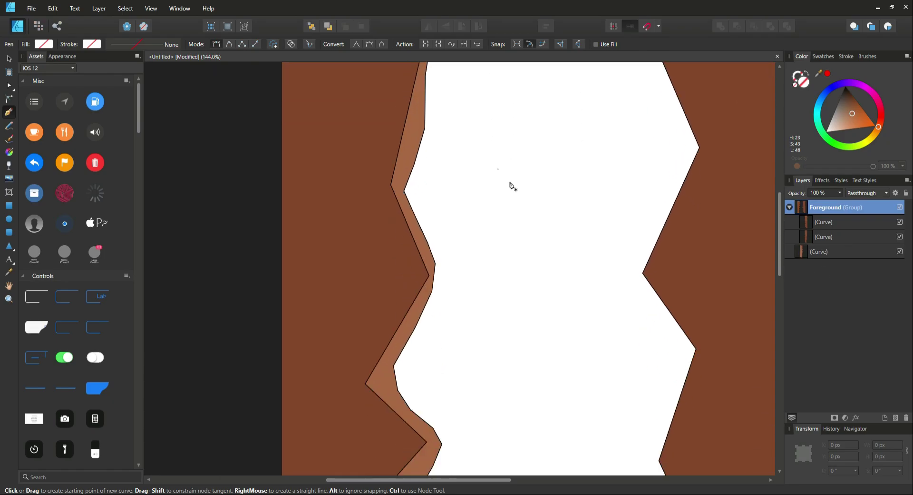
pyautogui.scroll(-8, 514, 181)
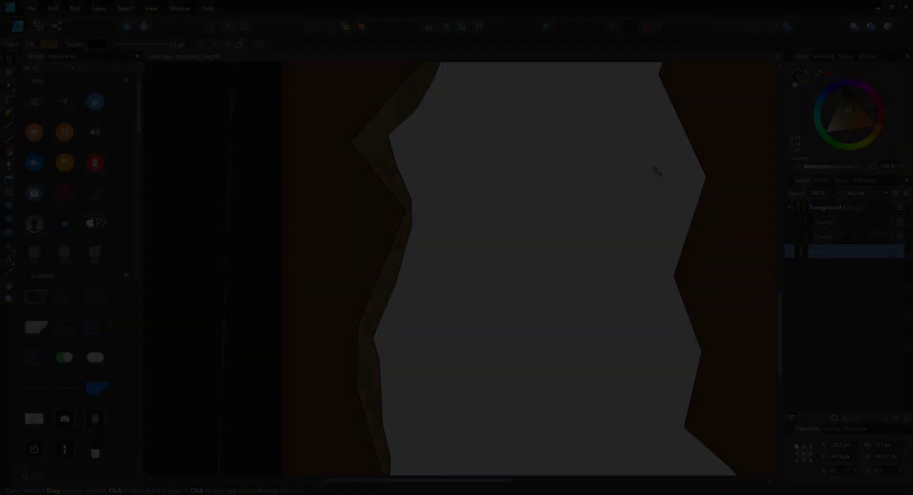
pyautogui.press('v')
pyautogui.click(586, 153)
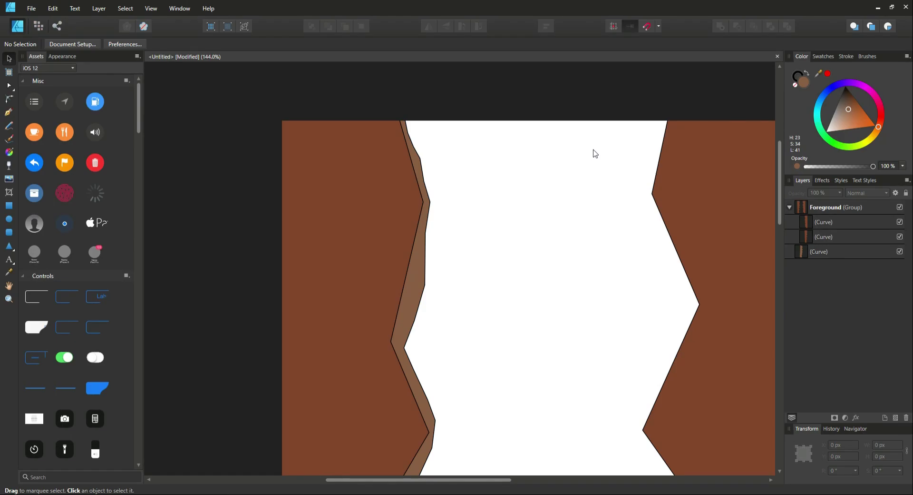
# - Trace a jagged Pen path down the full page height, slightly inward of the right brown shape's inner edge
pyautogui.press('p')
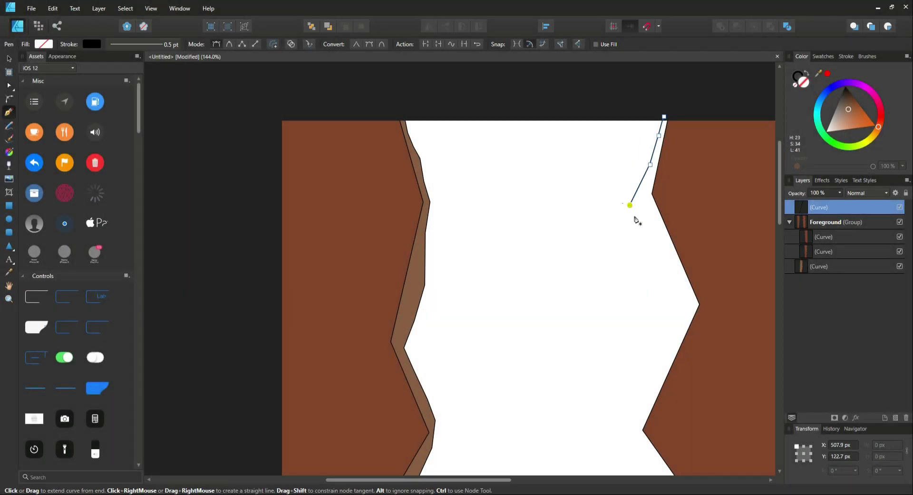
pyautogui.click(653, 234)
pyautogui.click(651, 279)
pyautogui.click(657, 303)
pyautogui.click(634, 379)
pyautogui.click(620, 428)
pyautogui.scroll(-5, 620, 431)
pyautogui.click(657, 350)
pyautogui.click(650, 400)
pyautogui.click(661, 388)
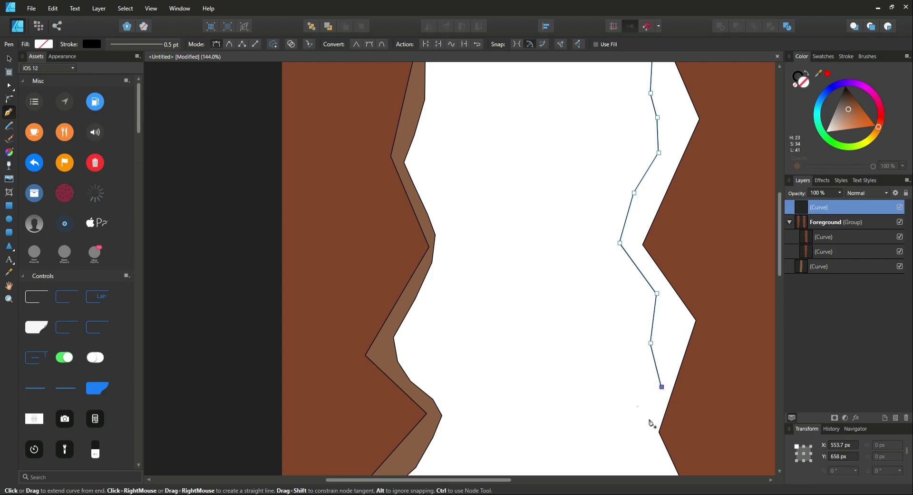
pyautogui.click(643, 430)
pyautogui.click(661, 342)
pyautogui.click(676, 394)
pyautogui.scroll(-9, 677, 397)
pyautogui.click(677, 394)
pyautogui.click(670, 397)
pyautogui.click(644, 392)
pyautogui.click(660, 401)
pyautogui.click(646, 426)
pyautogui.click(679, 445)
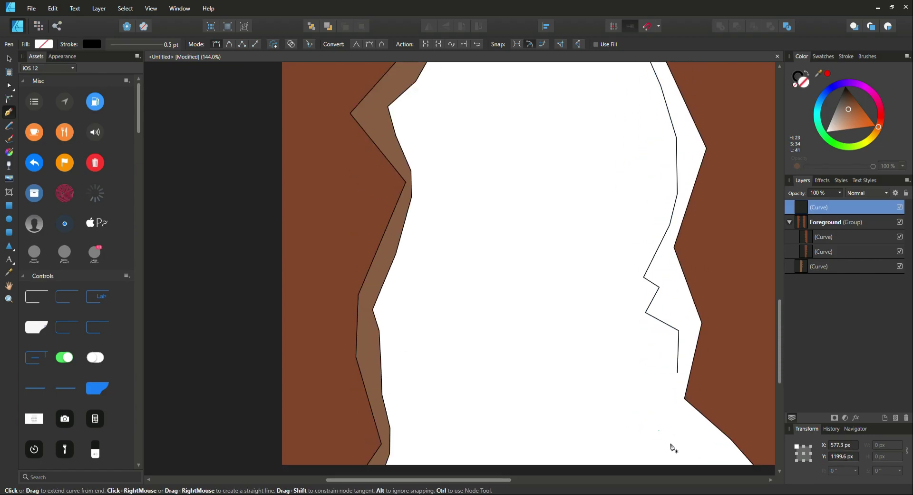
pyautogui.click(692, 418)
pyautogui.click(710, 438)
pyautogui.click(727, 453)
pyautogui.click(721, 464)
pyautogui.click(733, 469)
# - Close the right-hand Pen outline by routing it outside the page's right and top edges back to its start
pyautogui.scroll(-1, 679, 432)
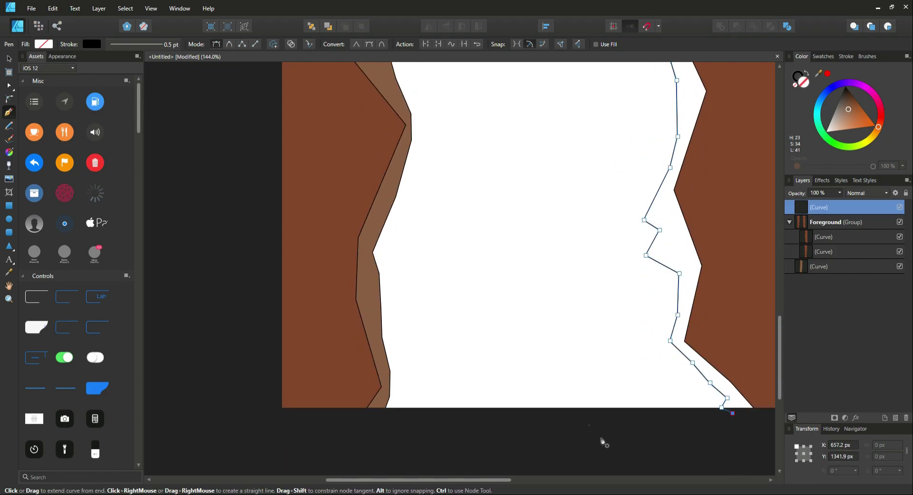
pyautogui.hscroll(4, 609, 437)
pyautogui.scroll(10, 621, 193)
pyautogui.click(610, 159)
pyautogui.click(598, 131)
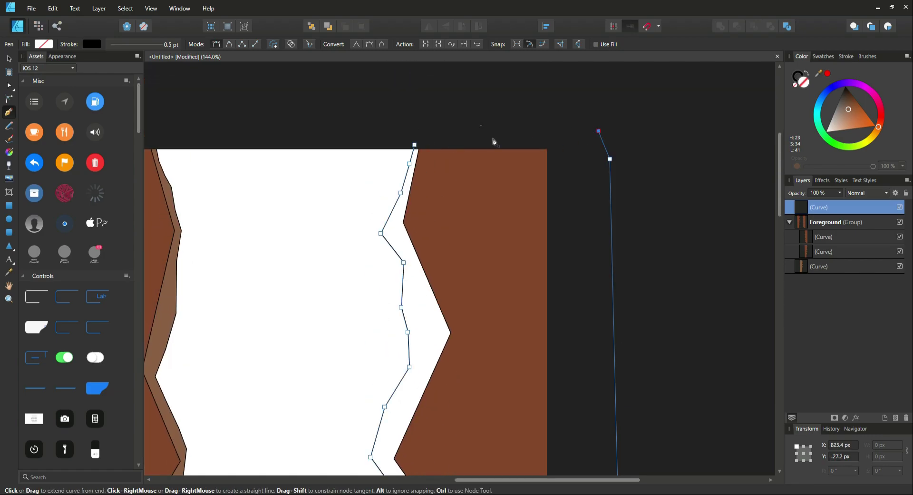
pyautogui.click(414, 145)
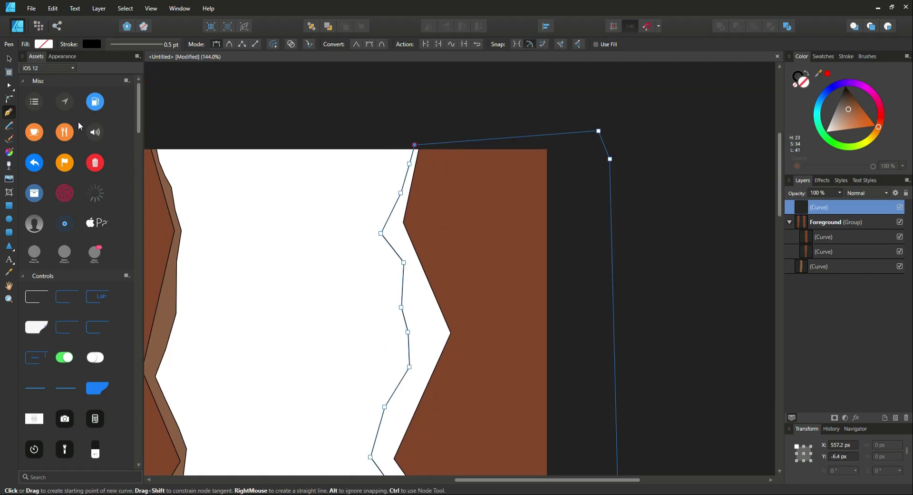
# - Fill the new right-hand shape with the recent brown of H 23, S 34, L 41 and place it beneath the Foreground group
pyautogui.click(46, 47)
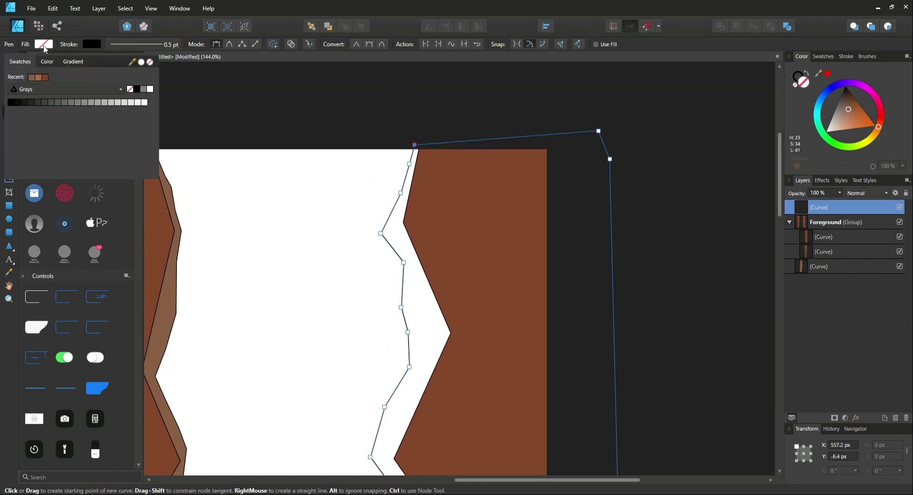
pyautogui.click(32, 78)
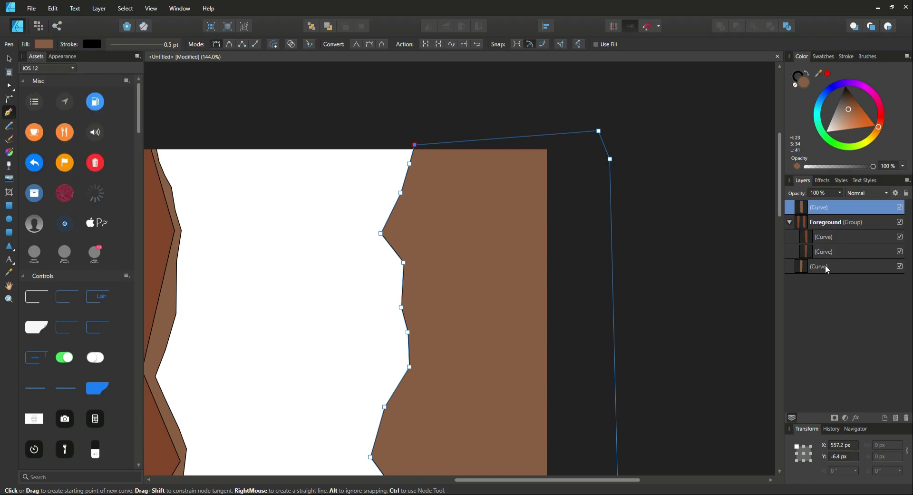
pyautogui.moveTo(811, 206); pyautogui.dragTo(821, 281)
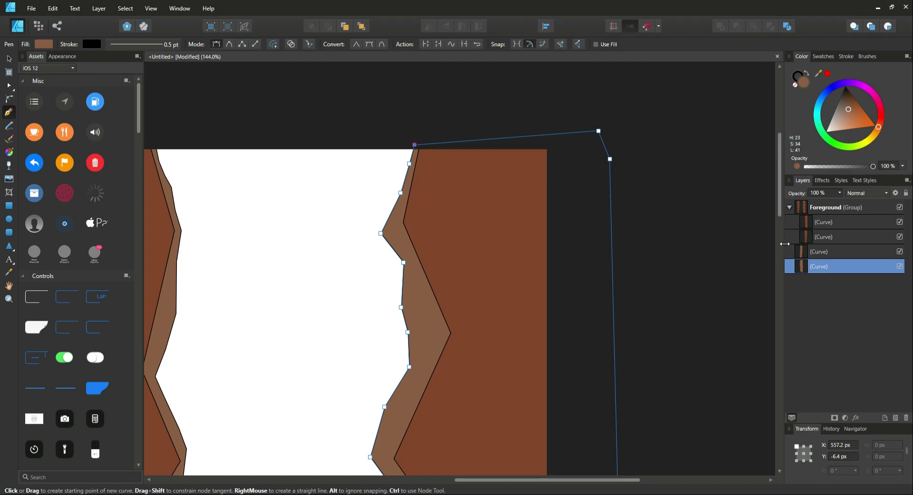
# - Group the two lighter brown side shapes and rename the group SecondLayer
pyautogui.keyDown('shift'); pyautogui.click(834, 251); pyautogui.keyUp('shift')
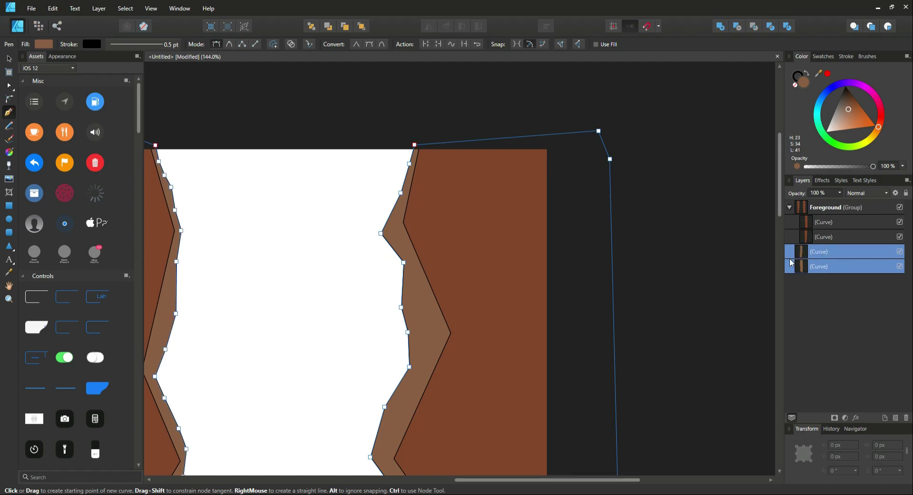
pyautogui.rightClick(819, 260)
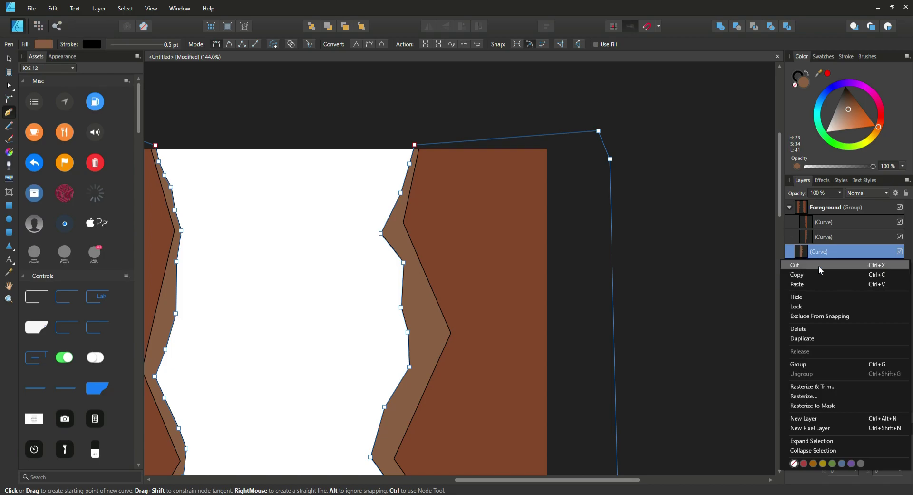
pyautogui.click(765, 256)
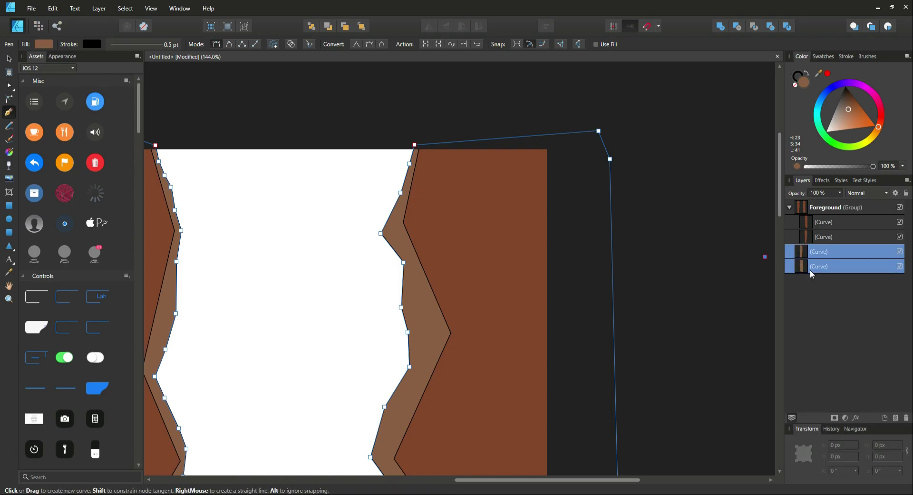
pyautogui.hotkey('ctrl', 'g')
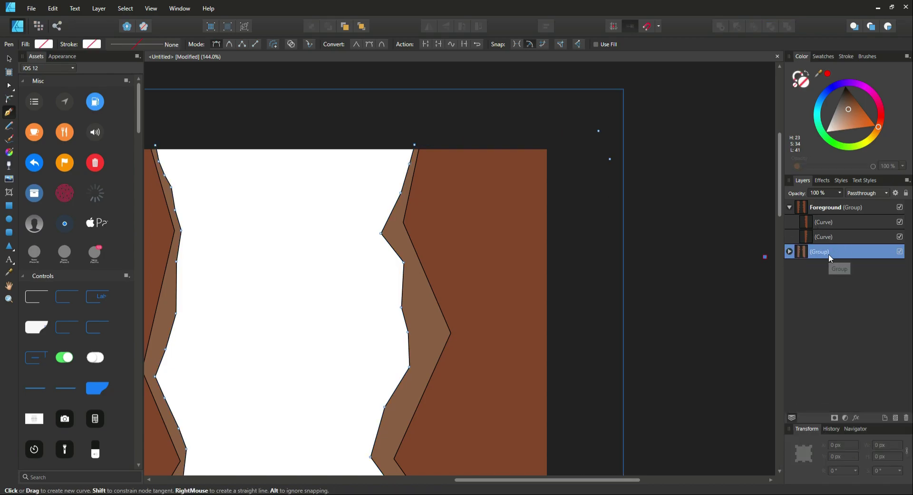
pyautogui.doubleClick(829, 253)
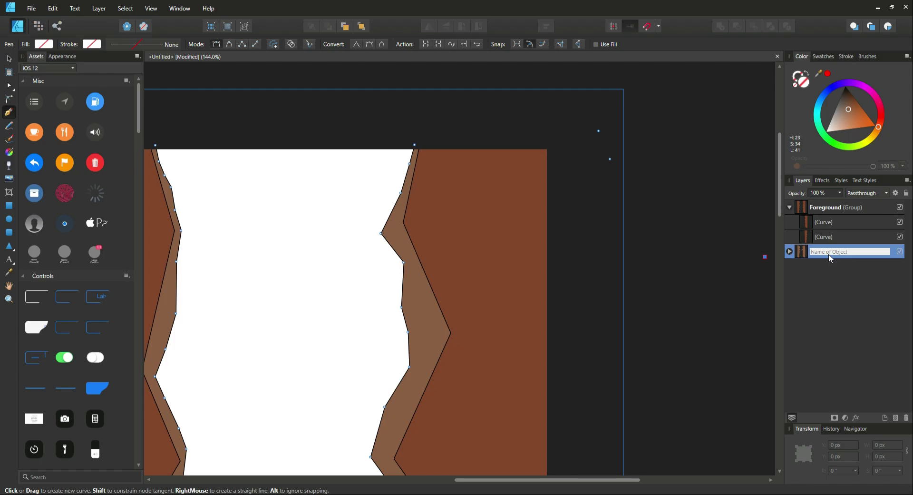
pyautogui.write('SecondLayer')
pyautogui.press('Return')
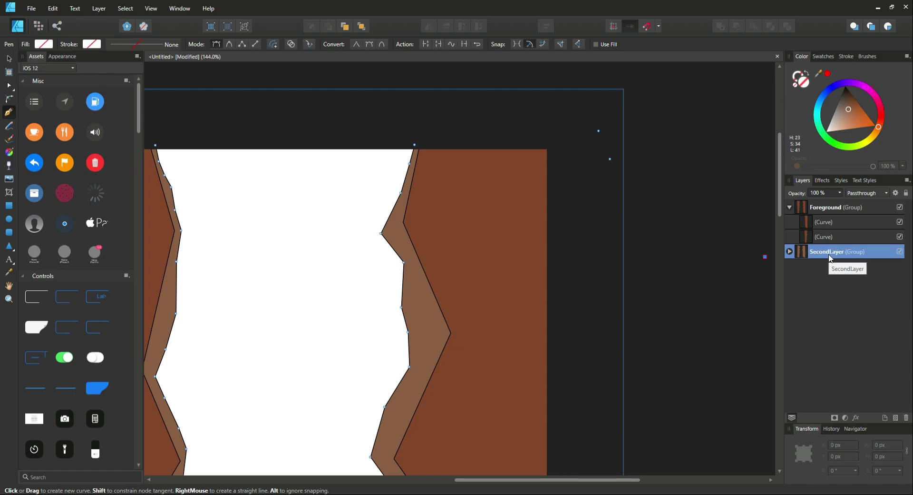
pyautogui.scroll(-10, 537, 276)
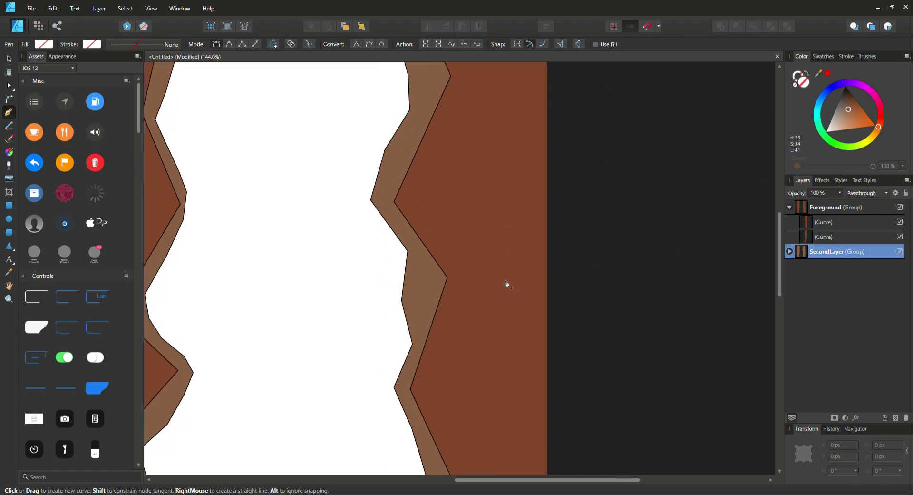
pyautogui.scroll(-4, 506, 283)
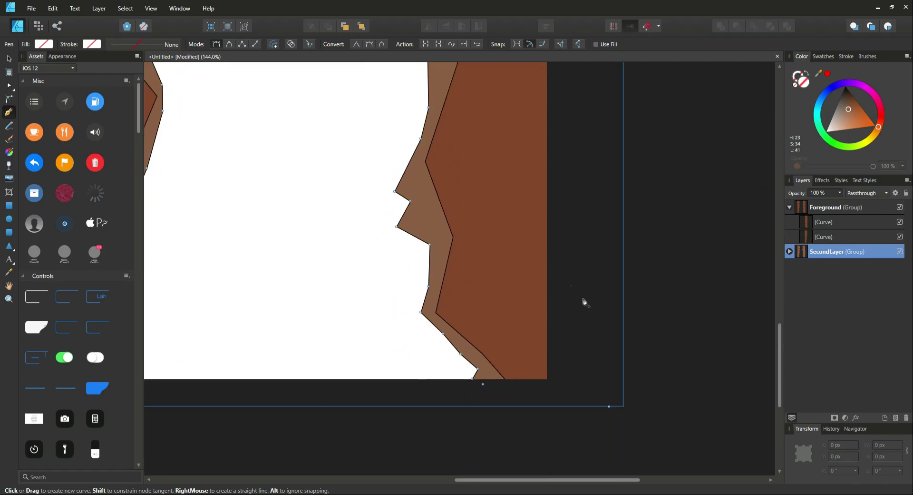
pyautogui.scroll(3, 418, 279)
pyautogui.scroll(-6, 418, 280)
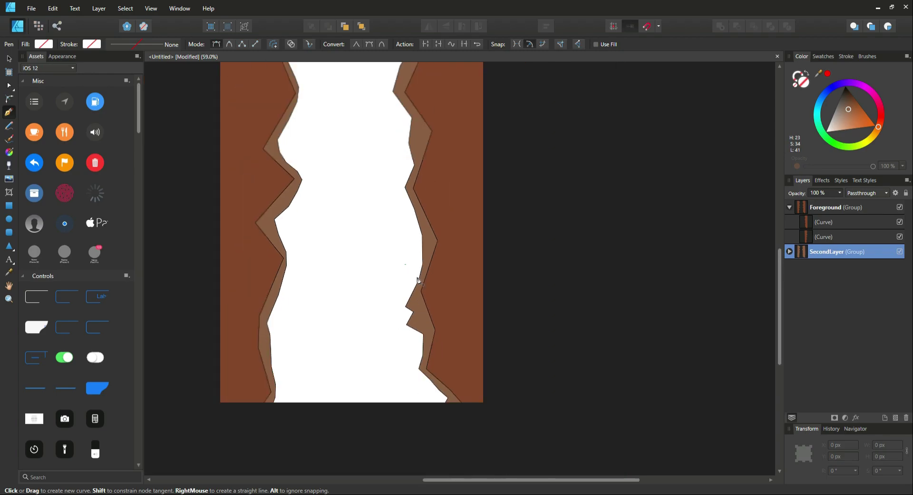
# - Trace a jagged Pen path down the page slightly inward of the left SecondLayer shape, closing it outside the page's left and top edges
pyautogui.click(562, 165)
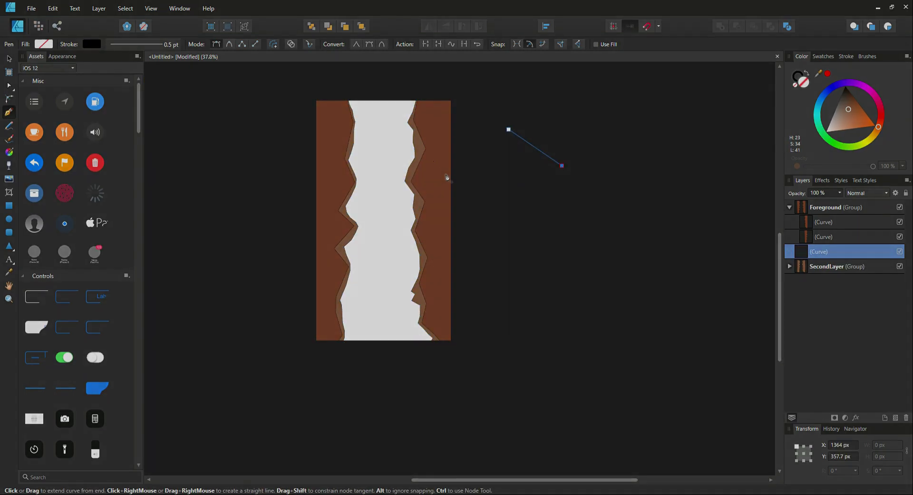
pyautogui.press('v')
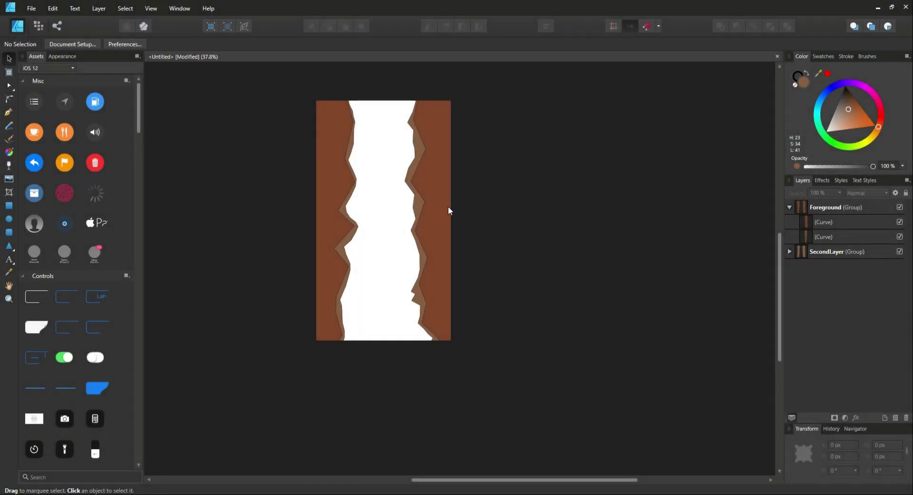
pyautogui.scroll(4, 414, 210)
pyautogui.scroll(5, 487, 215)
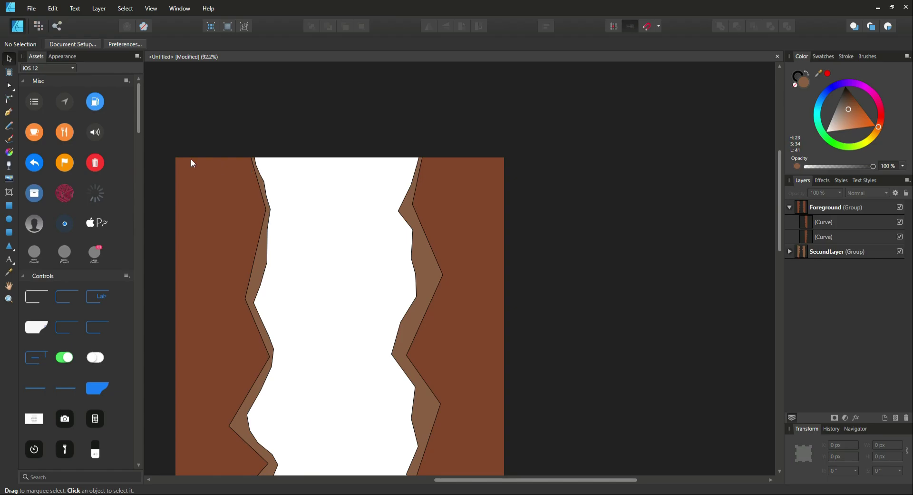
pyautogui.scroll(5, 299, 198)
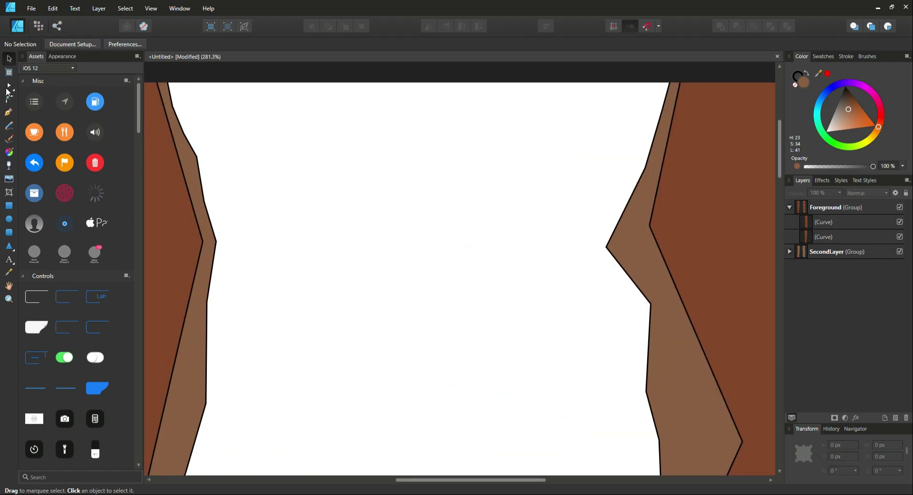
pyautogui.press('p')
pyautogui.scroll(1, 295, 195)
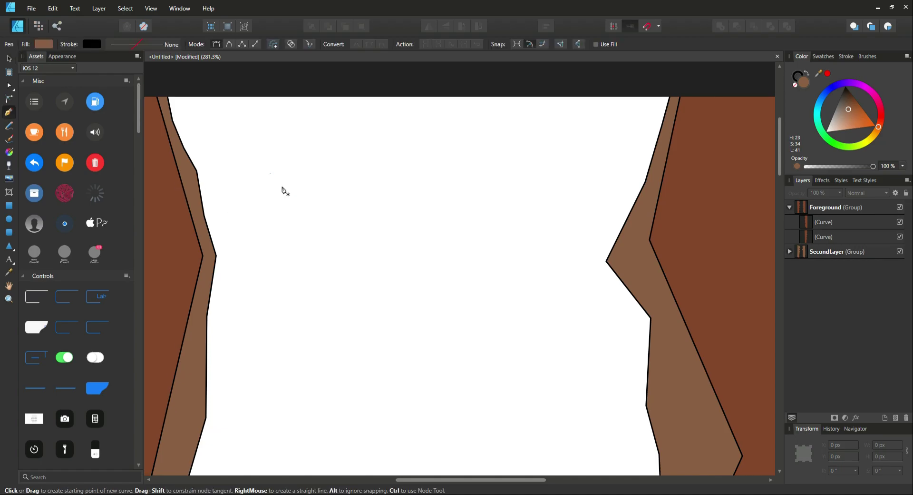
pyautogui.click(178, 90)
pyautogui.click(190, 128)
pyautogui.click(213, 162)
pyautogui.click(231, 189)
pyautogui.click(229, 241)
pyautogui.click(245, 299)
pyautogui.click(232, 347)
pyautogui.scroll(-3, 240, 371)
pyautogui.click(236, 321)
pyautogui.click(246, 369)
pyautogui.click(219, 394)
pyautogui.scroll(-2, 226, 398)
pyautogui.click(225, 396)
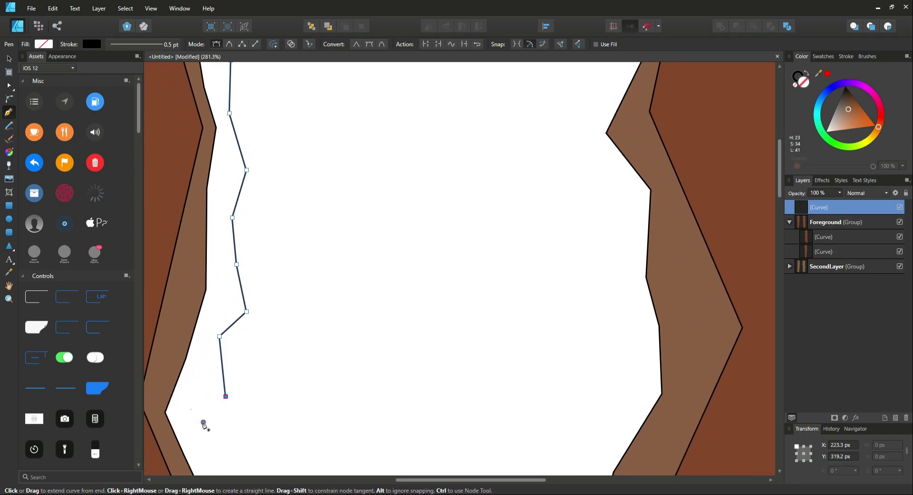
pyautogui.click(204, 421)
pyautogui.scroll(-3, 214, 421)
pyautogui.click(228, 404)
pyautogui.scroll(-3, 229, 405)
pyautogui.scroll(-2, 228, 405)
pyautogui.click(251, 326)
pyautogui.click(240, 382)
pyautogui.click(257, 416)
pyautogui.scroll(-2, 234, 403)
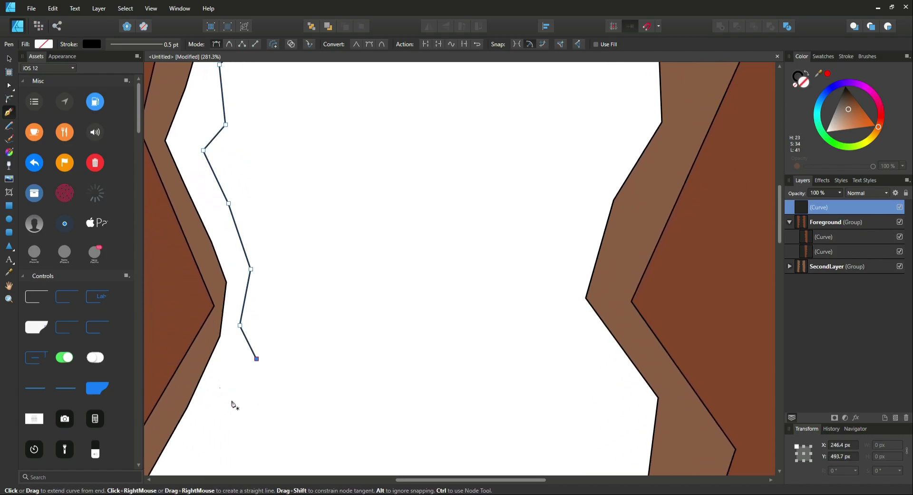
pyautogui.scroll(-2, 253, 415)
pyautogui.click(200, 401)
pyautogui.scroll(-2, 205, 409)
pyautogui.click(188, 389)
pyautogui.click(229, 431)
pyautogui.scroll(-4, 231, 433)
pyautogui.click(241, 334)
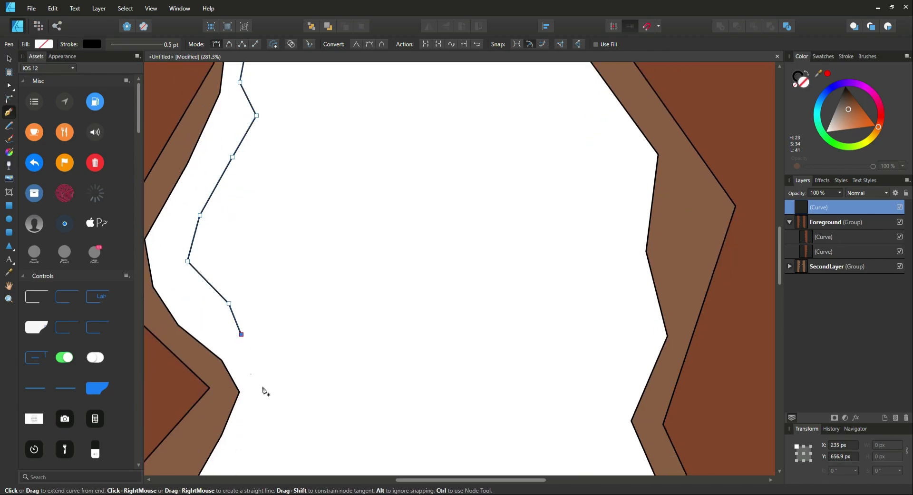
pyautogui.click(263, 389)
pyautogui.click(252, 417)
pyautogui.scroll(-2, 252, 417)
pyautogui.click(241, 382)
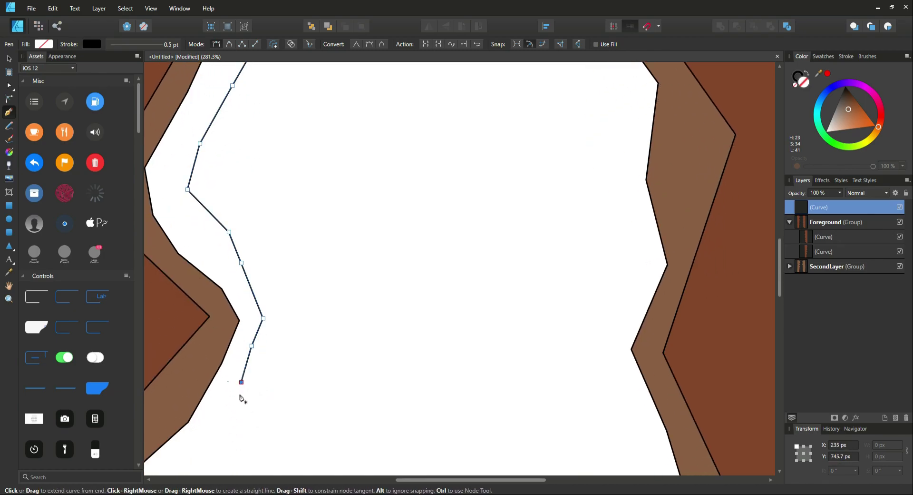
pyautogui.scroll(-2, 238, 380)
pyautogui.click(213, 367)
pyautogui.scroll(-1, 204, 368)
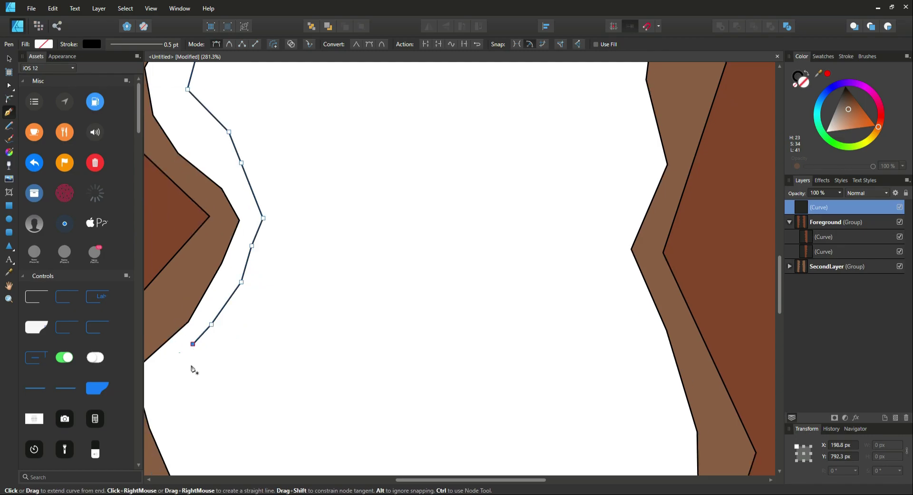
pyautogui.scroll(-1, 193, 367)
pyautogui.moveTo(421, 479); pyautogui.dragTo(380, 480)
pyautogui.click(285, 324)
pyautogui.click(292, 366)
pyautogui.scroll(-2, 297, 364)
pyautogui.click(304, 309)
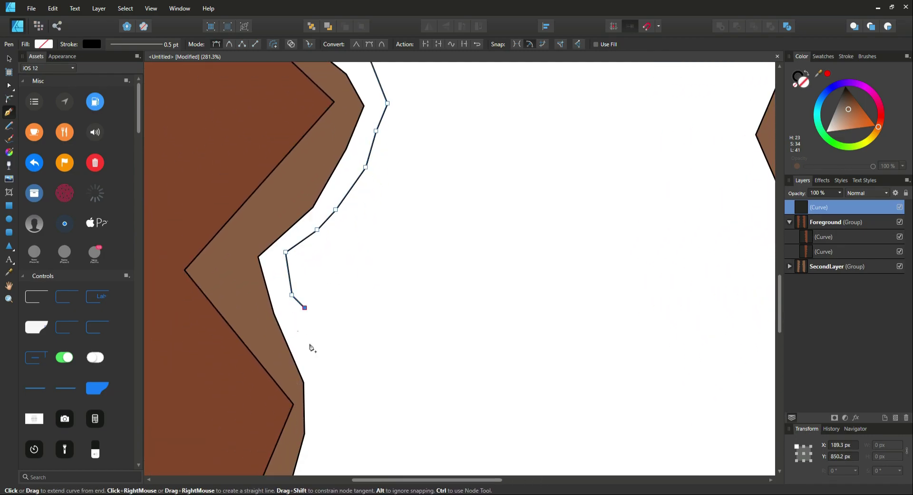
pyautogui.scroll(-1, 312, 335)
pyautogui.click(310, 316)
pyautogui.click(329, 374)
pyautogui.scroll(-2, 329, 395)
pyautogui.click(328, 349)
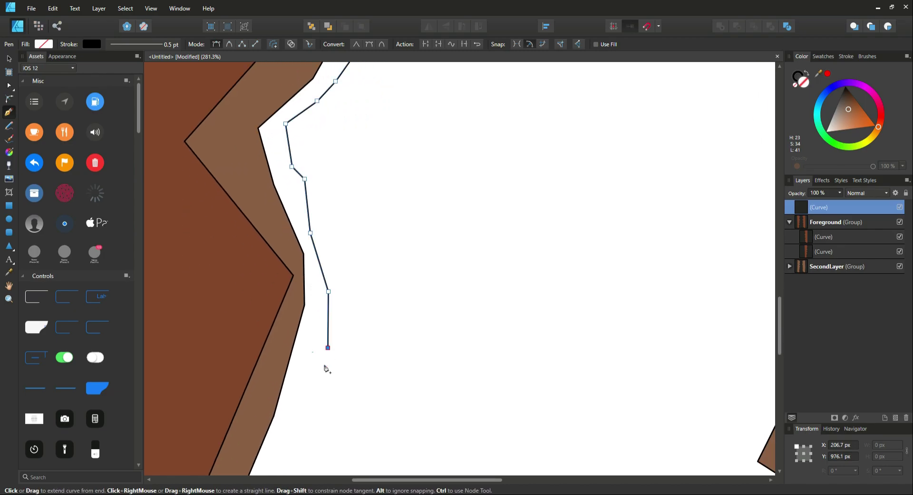
pyautogui.scroll(-1, 326, 366)
pyautogui.click(298, 359)
pyautogui.scroll(-1, 298, 365)
pyautogui.click(282, 364)
pyautogui.scroll(-1, 273, 371)
pyautogui.click(274, 369)
pyautogui.click(286, 415)
pyautogui.scroll(-1, 287, 421)
pyautogui.click(335, 400)
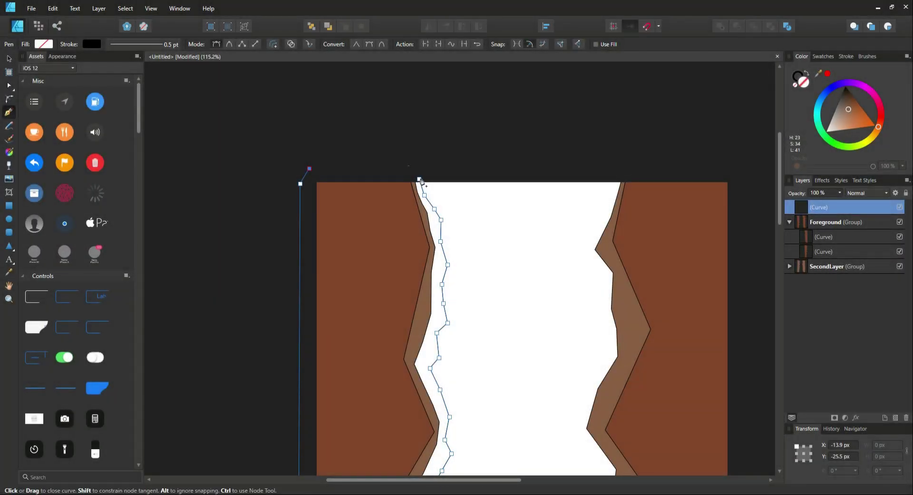
pyautogui.click(420, 180)
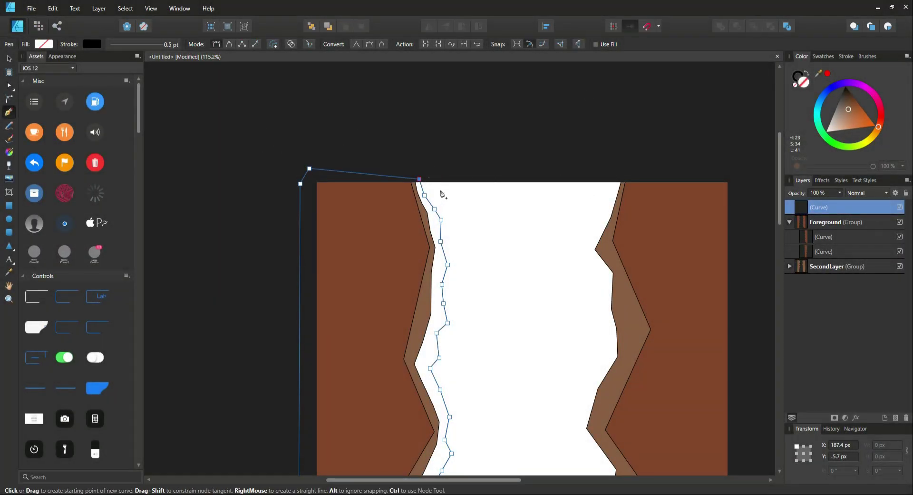
# - Fill the new left-hand shape with brown H 23, S 38, L 47 and place it beneath the SecondLayer group
pyautogui.click(44, 45)
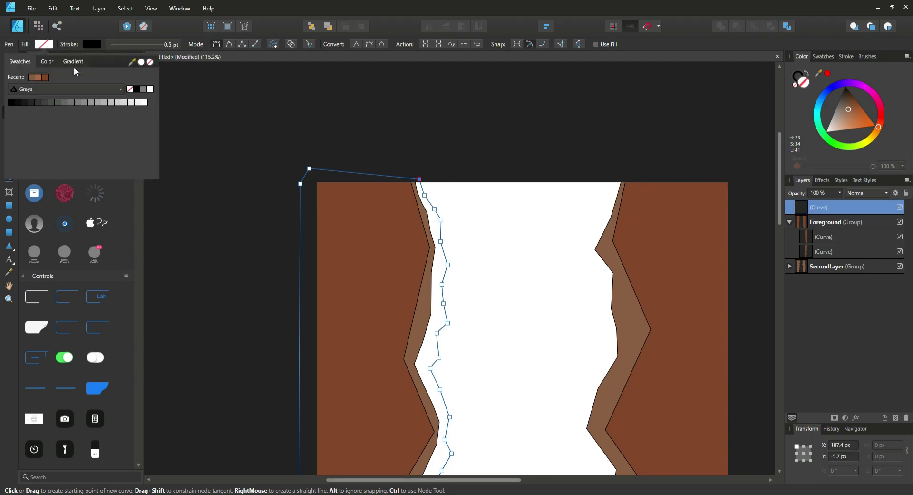
pyautogui.click(47, 61)
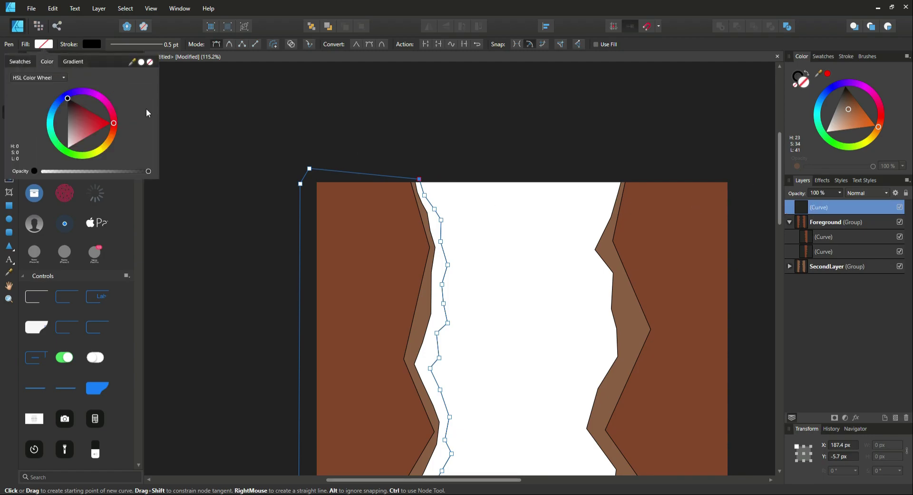
pyautogui.moveTo(112, 125)
pyautogui.mouseDown()
pyautogui.moveTo(110, 136)
pyautogui.moveTo(77, 135)
pyautogui.moveTo(87, 135)
pyautogui.moveTo(83, 122)
pyautogui.mouseUp()
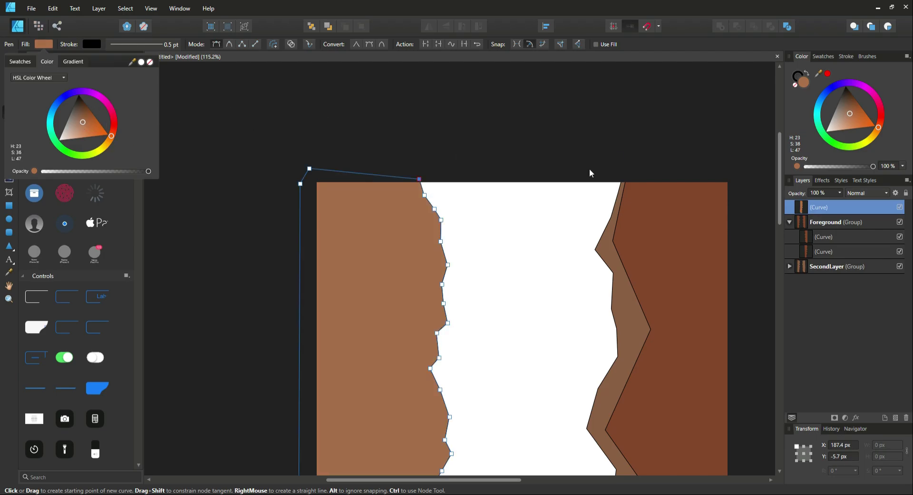
pyautogui.moveTo(807, 206); pyautogui.dragTo(820, 283)
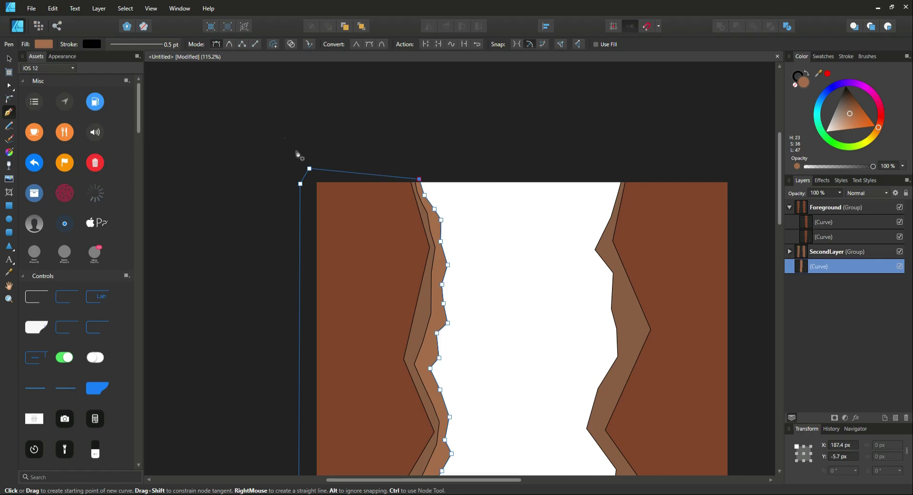
# - Trace a matching jagged Pen outline inward of the right SecondLayer shape, closing it outside the page's right and top edges
pyautogui.press('v')
pyautogui.click(505, 159)
pyautogui.press('p')
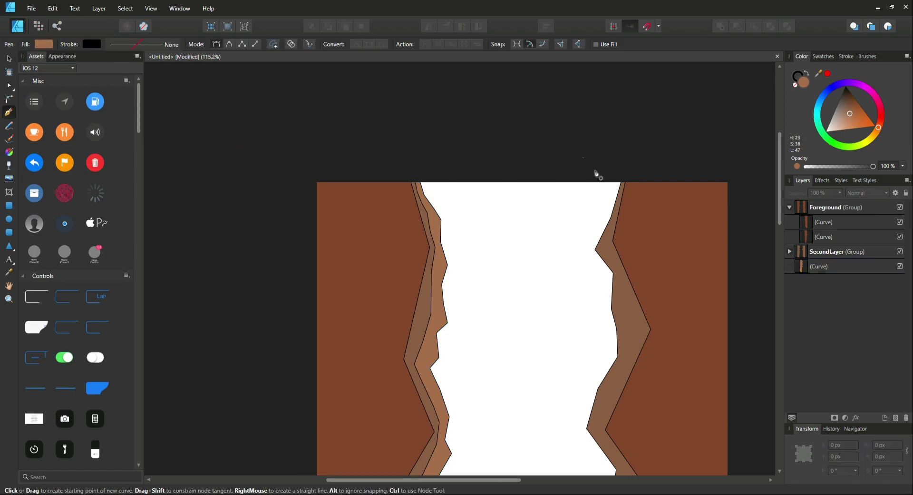
pyautogui.click(615, 176)
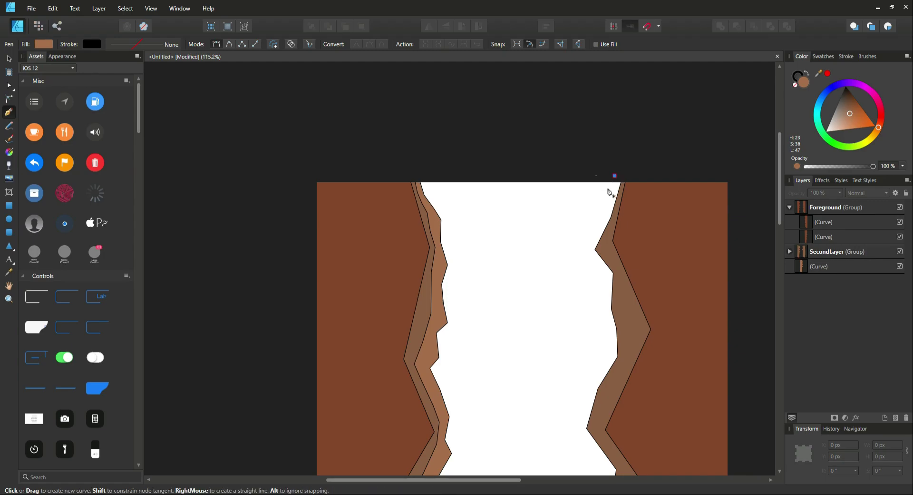
pyautogui.click(605, 198)
pyautogui.click(579, 239)
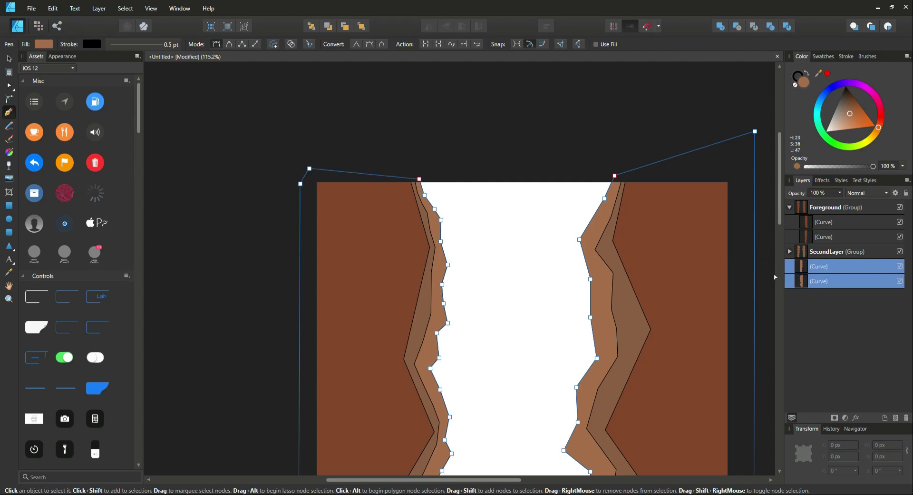
# - Group the two new light brown side shapes and rename the group ThirdLayer
pyautogui.hotkey('ctrl', 'g')
pyautogui.doubleClick(830, 267)
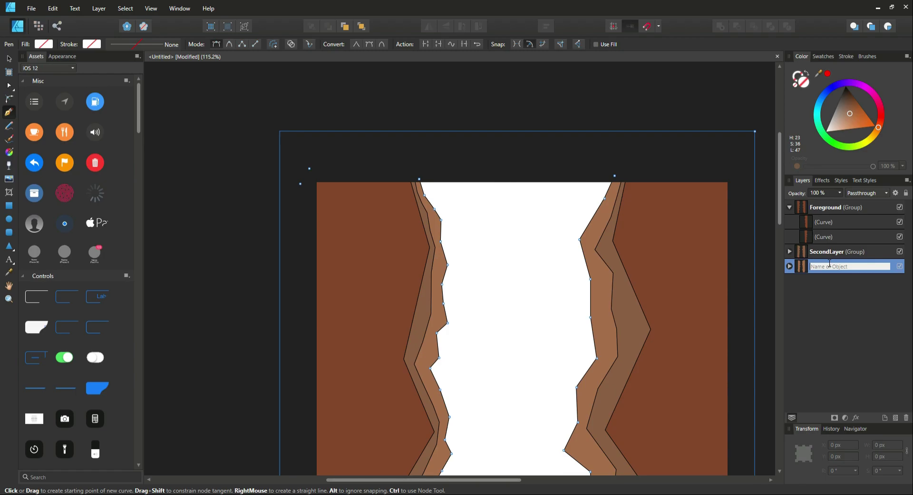
pyautogui.write('TH')
pyautogui.write('irdLayer')
pyautogui.press('Return')
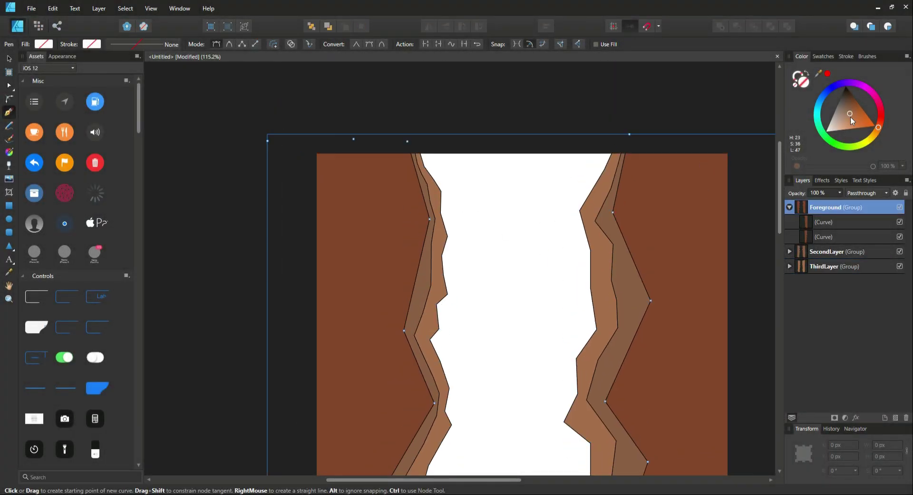
# - Darken the brown fills of the Foreground and SecondLayer side shapes
pyautogui.moveTo(850, 116); pyautogui.dragTo(847, 104)
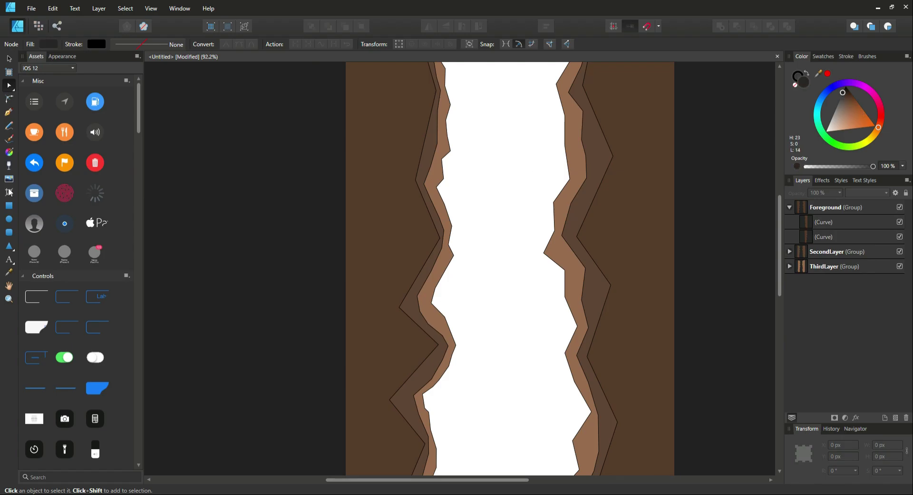
# - Draw small dark rectangular platforms of H 23, S 0, L 14 along the inner walls, beneath the ThirdLayer group
pyautogui.moveTo(460, 189); pyautogui.dragTo(486, 199)
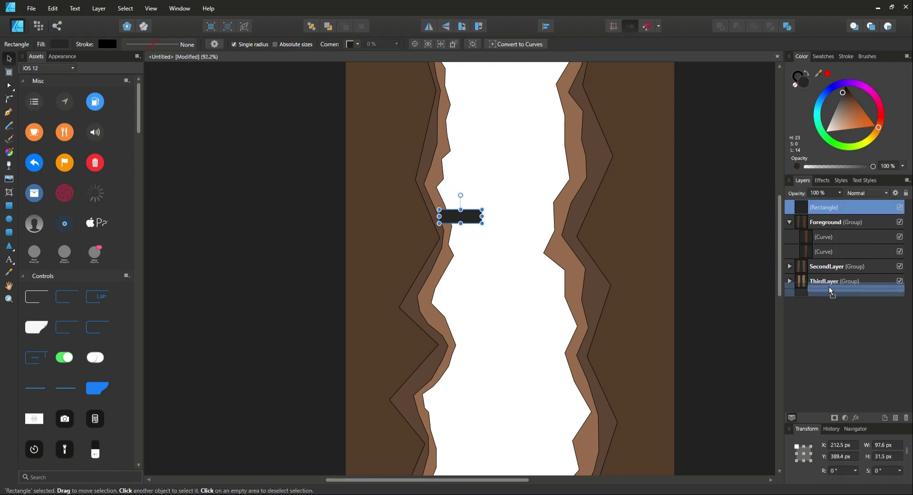
pyautogui.moveTo(828, 207); pyautogui.dragTo(837, 285)
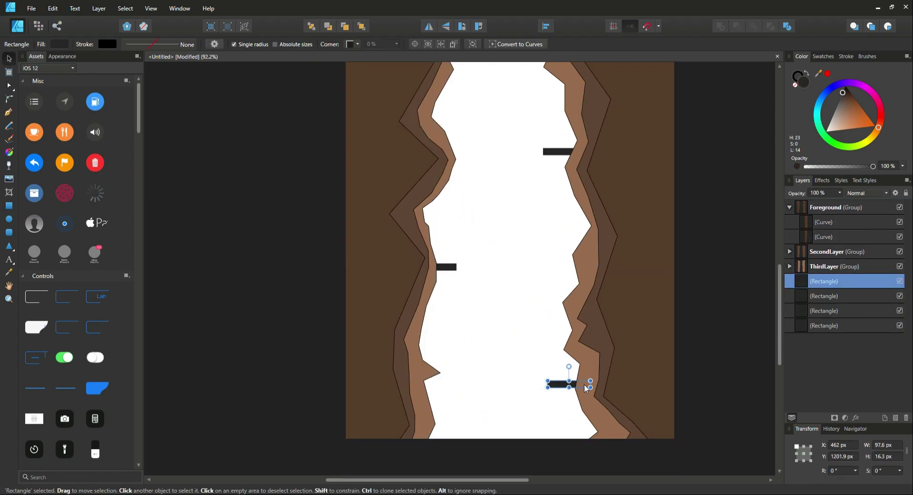
pyautogui.moveTo(586, 388); pyautogui.dragTo(587, 372)
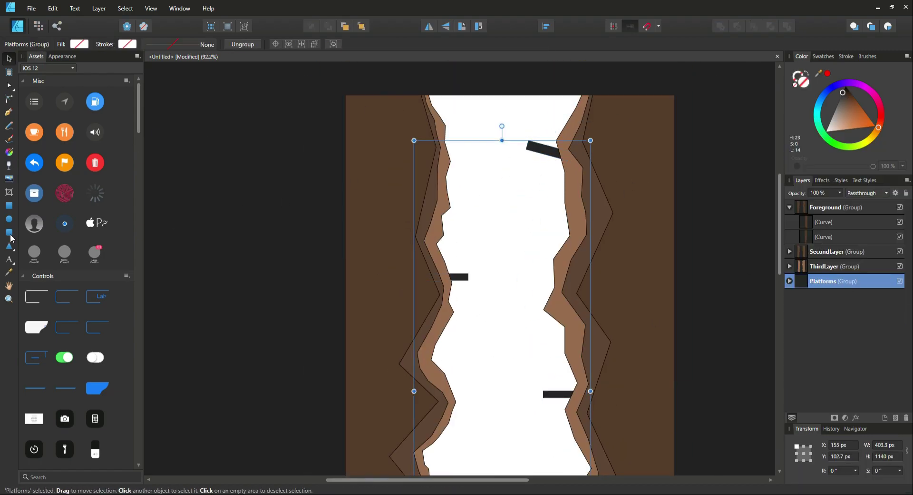
# - Add an arc of four progressively smaller dark circles above the small platform on the left wall
pyautogui.press('m')
pyautogui.moveTo(448, 113)
pyautogui.mouseDown()
pyautogui.moveTo(457, 122)
pyautogui.moveTo(473, 256)
pyautogui.moveTo(485, 265)
pyautogui.moveTo(478, 254)
pyautogui.moveTo(460, 265)
pyautogui.mouseUp()
pyautogui.press('v')
pyautogui.hotkey('ctrl', 'j')
pyautogui.moveTo(465, 260); pyautogui.dragTo(489, 274)
pyautogui.click(489, 240)
pyautogui.click(485, 264)
pyautogui.click(498, 284)
pyautogui.click(489, 273)
pyautogui.click(495, 342)
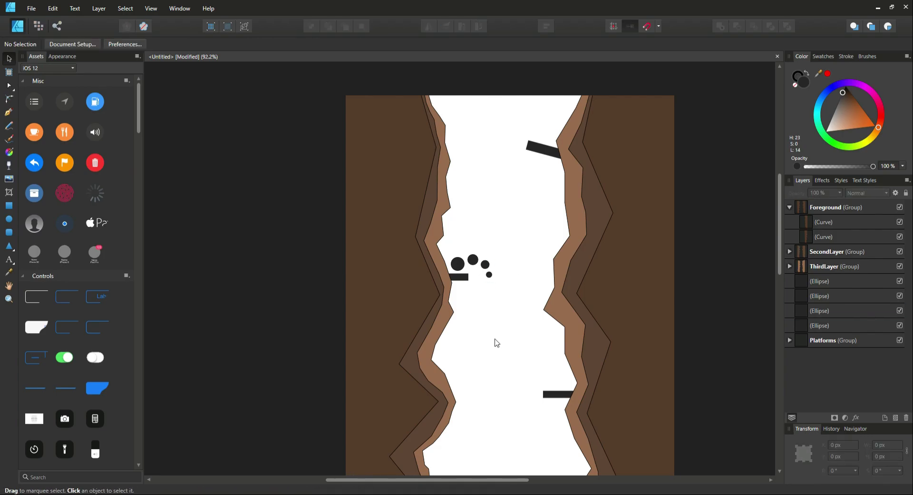
# - Add the artistic text "Creating" in the Luckiest Guy font at 50 pt
pyautogui.click(10, 260)
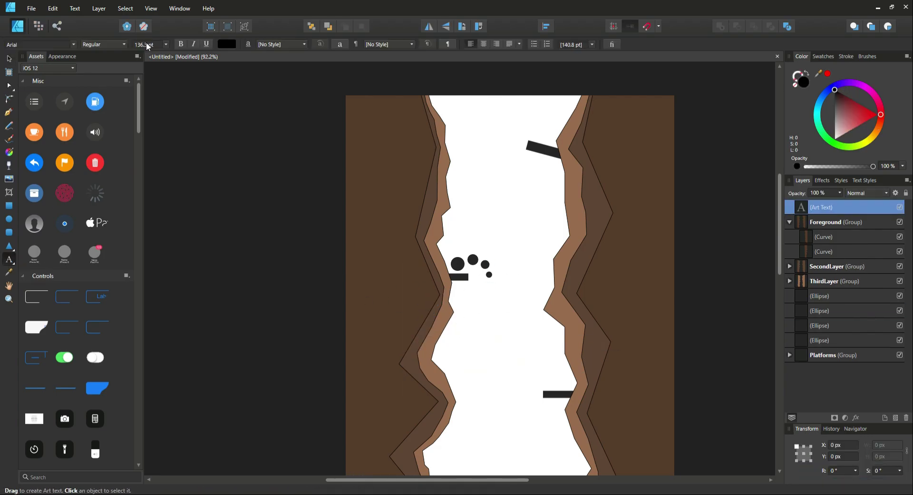
pyautogui.click(73, 44)
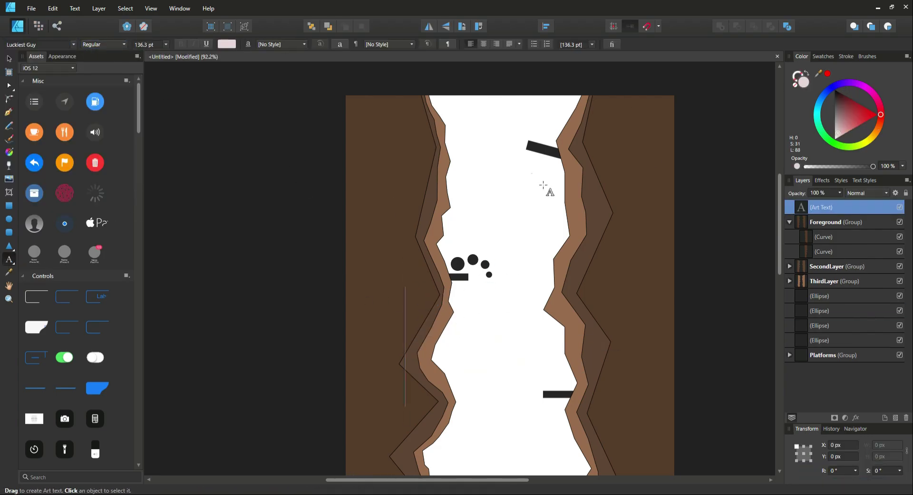
pyautogui.click(148, 44)
pyautogui.write('50')
pyautogui.press('Return')
pyautogui.write('Creating Sim')
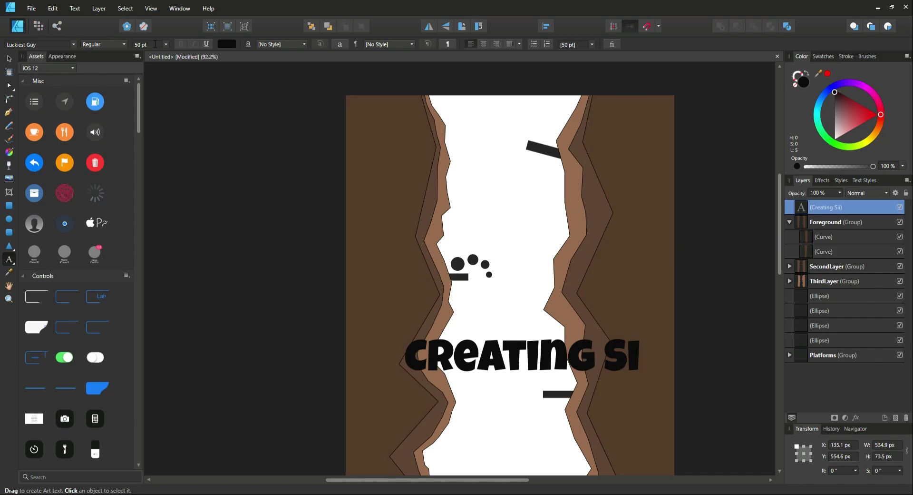
pyautogui.press('BackSpace')
pyautogui.press('BackSpace')
pyautogui.press('BackSpace')
pyautogui.press('BackSpace')
pyautogui.moveTo(501, 325)
pyautogui.mouseDown()
pyautogui.moveTo(511, 328)
pyautogui.moveTo(493, 329)
pyautogui.mouseUp()
pyautogui.press('Escape')
# - Move the "Creating" text up between the upper walls and apply the Strong character style
pyautogui.moveTo(482, 350); pyautogui.dragTo(466, 190)
pyautogui.doubleClick(466, 189)
pyautogui.click(282, 45)
pyautogui.click(288, 88)
pyautogui.click(389, 44)
pyautogui.click(462, 63)
# - Colour the "Creating" text near-white and slant it with a rotation of -13.8° and a shear of 25.8°
pyautogui.moveTo(835, 93); pyautogui.dragTo(829, 137)
pyautogui.moveTo(475, 161); pyautogui.dragTo(472, 162)
pyautogui.moveTo(486, 190); pyautogui.dragTo(510, 194)
# - Try to add the text "Simple Game" below "Creating" at a size of 20 pt
pyautogui.doubleClick(593, 218)
pyautogui.press('Return')
pyautogui.write('Simple Game')
pyautogui.tripleClick(521, 249)
pyautogui.click(148, 43)
pyautogui.write('20')
pyautogui.press('Return')
pyautogui.press('BackSpace')
pyautogui.press('BackSpace')
pyautogui.press('a')
# - Duplicate the "Creating" text, colour the copy dark grey and offset it slightly behind the near-white text as a shadow
pyautogui.hotkey('ctrl', 'j')
pyautogui.click(9, 58)
pyautogui.moveTo(499, 200); pyautogui.dragTo(497, 198)
pyautogui.click(835, 90)
pyautogui.moveTo(822, 208); pyautogui.dragTo(792, 215)
pyautogui.moveTo(598, 202); pyautogui.dragTo(542, 200)
pyautogui.click(824, 220)
pyautogui.press('Delete')
pyautogui.click(826, 220)
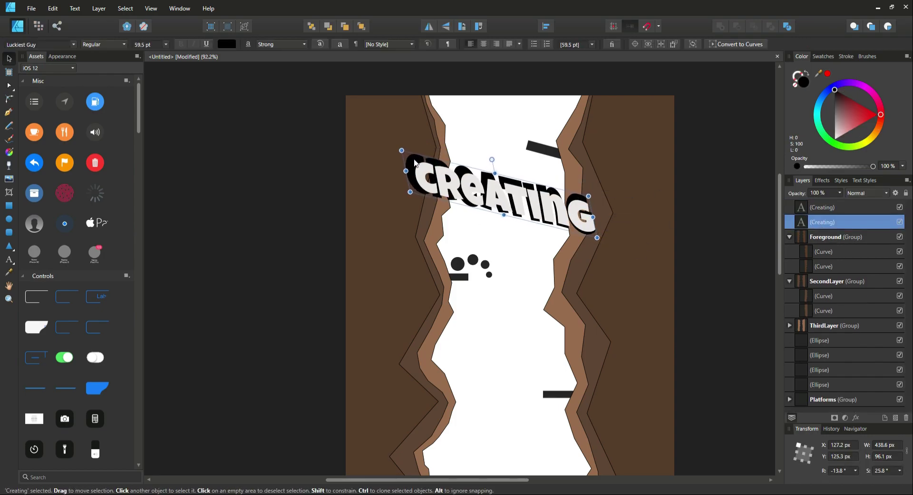
pyautogui.hotkey('ctrl', 'd')
pyautogui.click(567, 217)
pyautogui.click(570, 225)
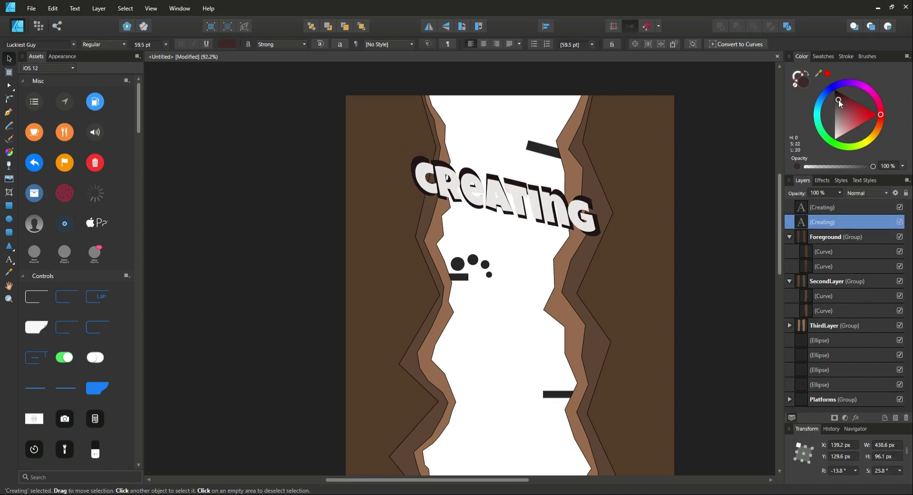
# - Duplicate the "Creating" text with its shadow, place the copies directly below and change their wording to "Simple"
pyautogui.click(832, 208)
pyautogui.keyDown('shift'); pyautogui.click(832, 221); pyautogui.keyUp('shift')
pyautogui.moveTo(562, 205); pyautogui.dragTo(566, 252)
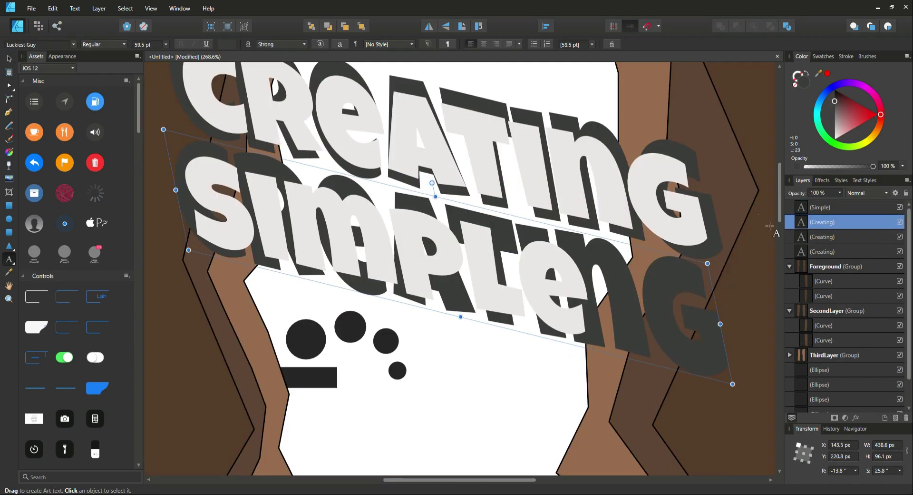
pyautogui.write('Simple')
pyautogui.scroll(-4, 555, 272)
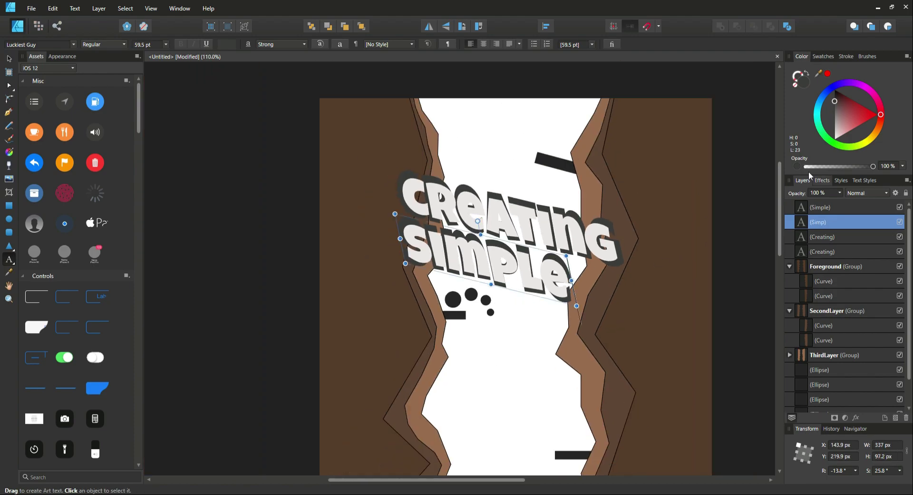
# - Shrink the "Simple" text and its shadow and position them centred directly beneath "Creating"
pyautogui.keyDown('shift'); pyautogui.click(804, 211); pyautogui.keyUp('shift')
pyautogui.moveTo(566, 255); pyautogui.dragTo(514, 258)
pyautogui.moveTo(500, 273); pyautogui.dragTo(540, 267)
pyautogui.press('v')
pyautogui.keyDown('shift'); pyautogui.click(547, 209); pyautogui.keyUp('shift')
pyautogui.keyDown('shift'); pyautogui.click(547, 228); pyautogui.keyUp('shift')
pyautogui.moveTo(546, 234); pyautogui.dragTo(551, 200)
# - Duplicate the "Simple" text with its shadow, place the copies directly below and enlarge them to about 284 px wide
pyautogui.click(827, 267)
pyautogui.click(827, 240)
pyautogui.click(827, 222)
pyautogui.keyDown('shift'); pyautogui.click(828, 208); pyautogui.keyUp('shift')
pyautogui.hotkey('ctrl', 'j')
pyautogui.hotkey('ctrl', 'j')
pyautogui.moveTo(522, 229); pyautogui.dragTo(523, 258)
pyautogui.moveTo(572, 284); pyautogui.dragTo(599, 303)
pyautogui.moveTo(546, 266); pyautogui.dragTo(532, 269)
# - Align the enlarged lower text with its shadow and change the wording of both to "Game"
pyautogui.scroll(6, 532, 270)
pyautogui.click(532, 270)
pyautogui.moveTo(668, 300); pyautogui.dragTo(670, 293)
pyautogui.click(827, 222)
pyautogui.moveTo(726, 320); pyautogui.dragTo(717, 319)
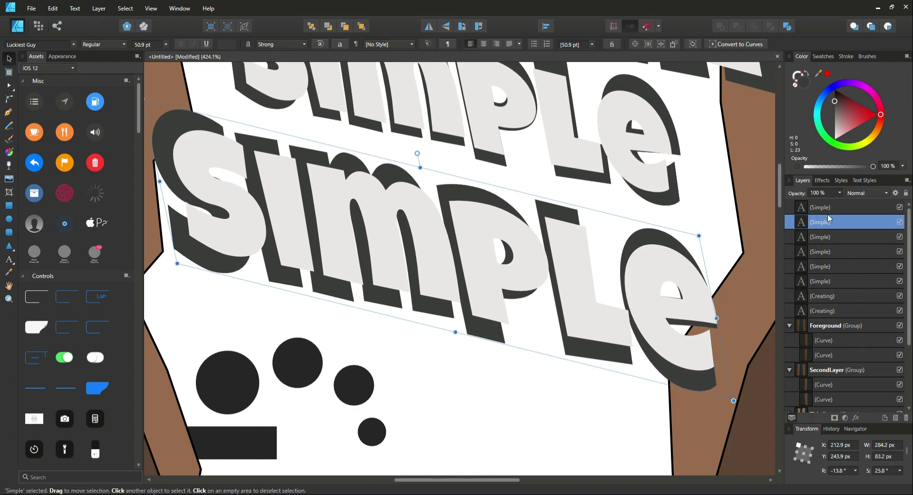
pyautogui.doubleClick(643, 293)
pyautogui.write('Game')
pyautogui.scroll(-5, 657, 257)
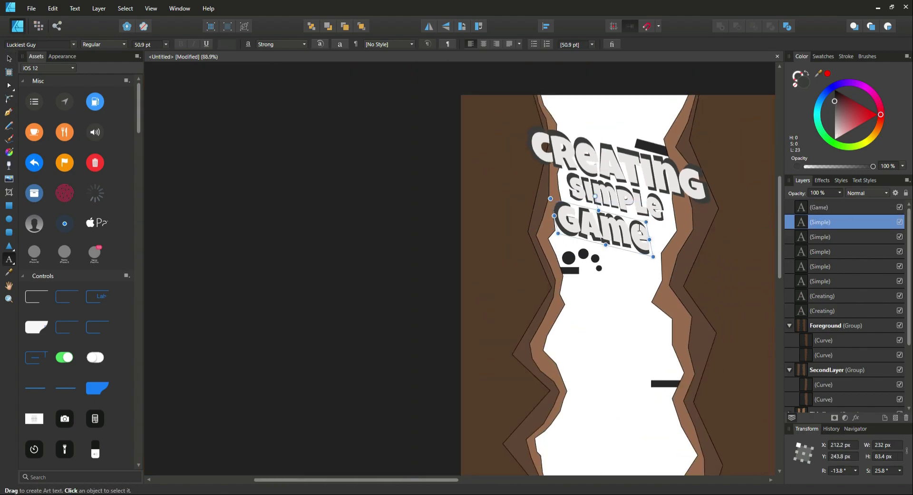
# - Delete one surplus copy of the "Simple" text
pyautogui.click(828, 325)
pyautogui.click(822, 296)
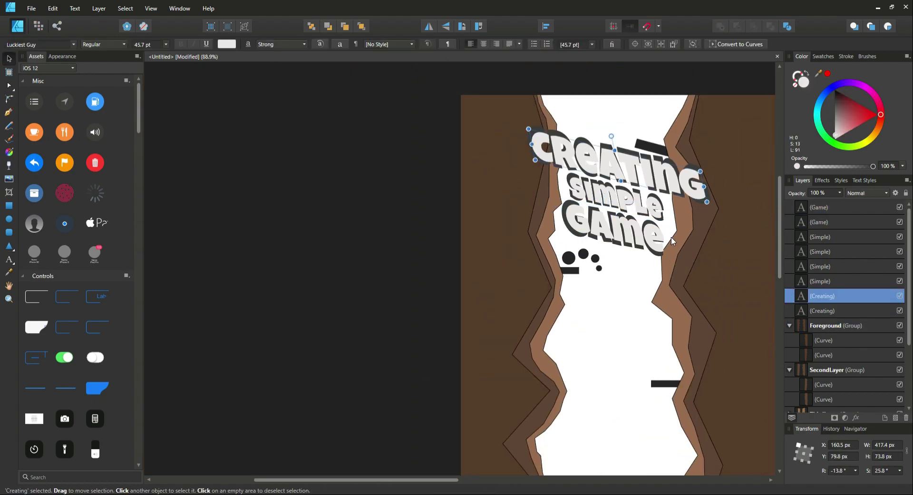
pyautogui.scroll(4, 645, 204)
pyautogui.click(820, 251)
pyautogui.press('Delete')
# - Adjust the "Simple" lettering against its shadow and delete the remaining surplus "Simple" copy
pyautogui.click(820, 237)
pyautogui.click(625, 237)
pyautogui.moveTo(625, 236); pyautogui.dragTo(627, 237)
pyautogui.moveTo(615, 337); pyautogui.dragTo(621, 338)
pyautogui.click(695, 216)
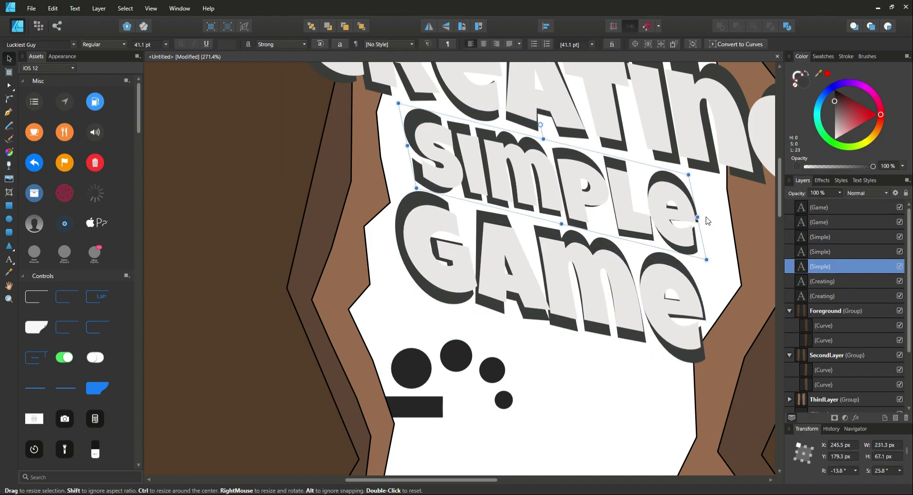
pyautogui.click(718, 218)
pyautogui.scroll(2, 469, 200)
pyautogui.scroll(-3, 468, 199)
pyautogui.click(469, 200)
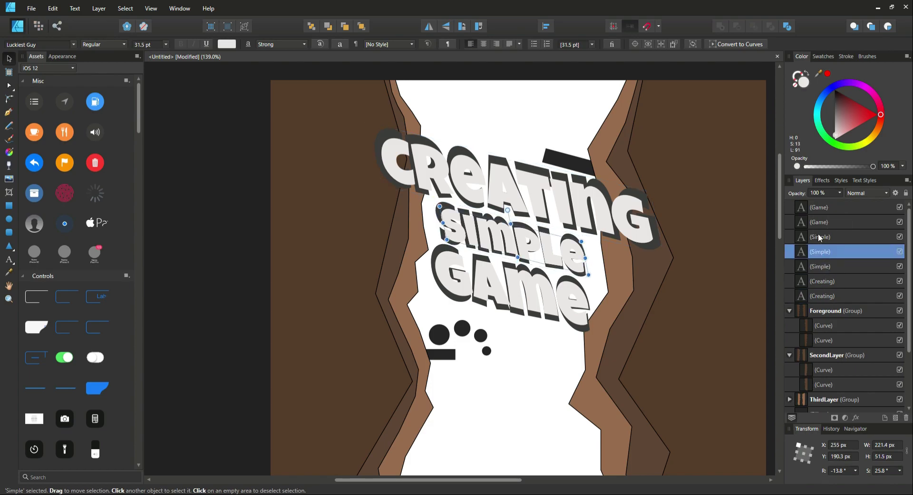
pyautogui.press('Delete')
# - Scale the whole title down proportionally and slightly enlarge the "Game" text with its shadow
pyautogui.click(827, 281)
pyautogui.keyDown('shift'); pyautogui.click(827, 208); pyautogui.keyUp('shift')
pyautogui.moveTo(683, 356); pyautogui.dragTo(649, 331)
pyautogui.click(675, 329)
pyautogui.click(824, 281)
pyautogui.click(824, 207)
pyautogui.keyDown('shift'); pyautogui.click(824, 221); pyautogui.keyUp('shift')
pyautogui.moveTo(584, 303); pyautogui.dragTo(591, 308)
pyautogui.click(758, 255)
# - Duplicate the "Simple" text with its shadow, place the copies below "Game" and change their wording to "Art"
pyautogui.click(540, 242)
pyautogui.hotkey('ctrl', 'j')
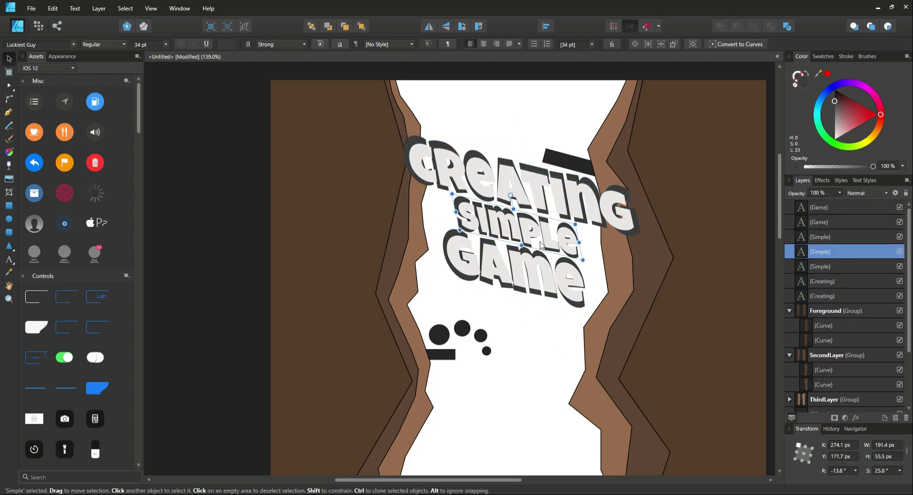
pyautogui.hotkey('ctrl', 'z')
pyautogui.keyDown('shift'); pyautogui.click(827, 239); pyautogui.keyUp('shift')
pyautogui.keyDown('ctrl'); pyautogui.moveTo(519, 234); pyautogui.dragTo(538, 316); pyautogui.keyUp('ctrl')
pyautogui.doubleClick(510, 312)
pyautogui.write('Art')
pyautogui.doubleClick(547, 319)
pyautogui.write('Art')
pyautogui.click(564, 324)
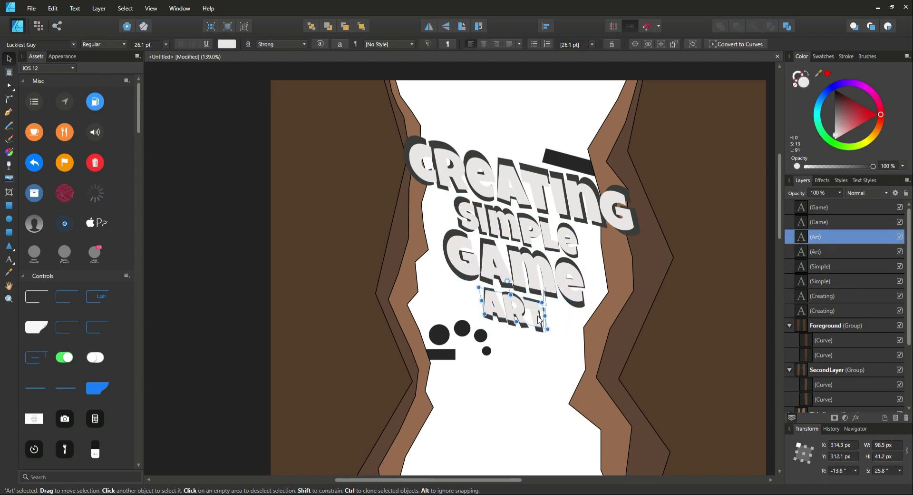
# - Colour the near-white title lettering yellow and group all title text with its shadows as "Logo Text" above the Foreground group
pyautogui.click(808, 207)
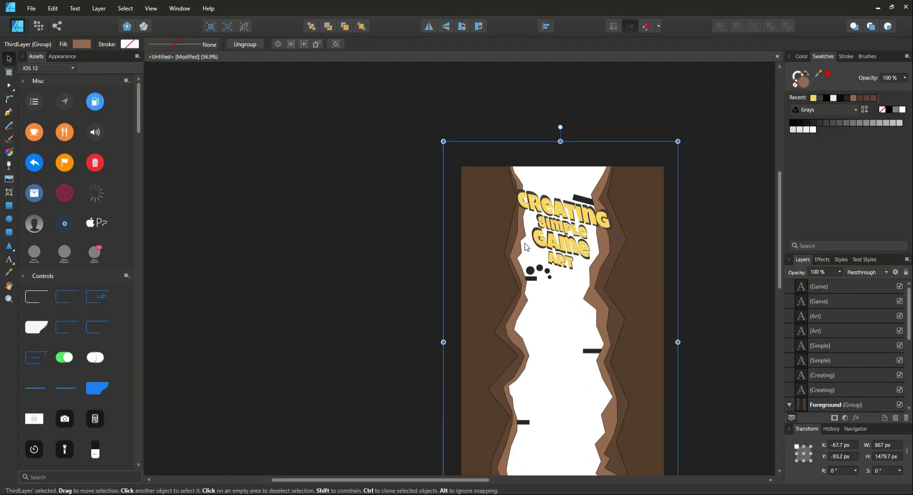
pyautogui.keyDown('shift'); pyautogui.click(830, 389); pyautogui.keyUp('shift')
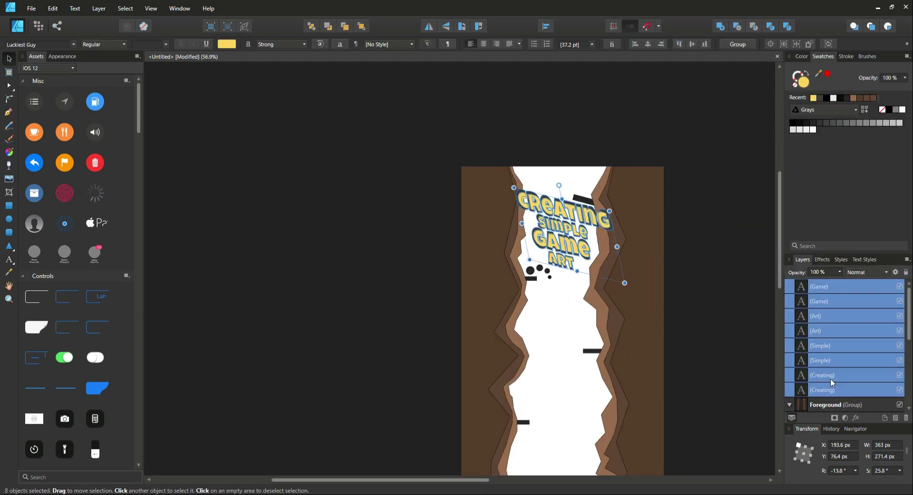
pyautogui.hotkey('ctrl', 'g')
pyautogui.moveTo(837, 401); pyautogui.dragTo(809, 297)
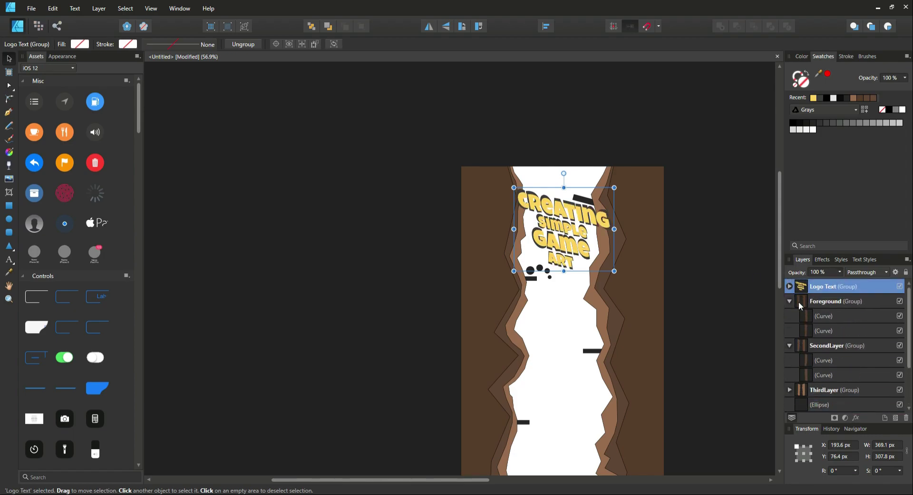
pyautogui.click(789, 301)
# - Move the Logo Text group to the middle of the page and enlarge it to about 546 × 456 px
pyautogui.moveTo(576, 224); pyautogui.dragTo(571, 328)
pyautogui.moveTo(605, 358); pyautogui.dragTo(653, 399)
pyautogui.moveTo(581, 333); pyautogui.dragTo(545, 329)
# - Place the circular blue Pause icon from the iOS assets on the page just below the title, about 162 px wide
pyautogui.scroll(-2, 692, 330)
pyautogui.scroll(-4, 90, 367)
pyautogui.scroll(-15, 90, 363)
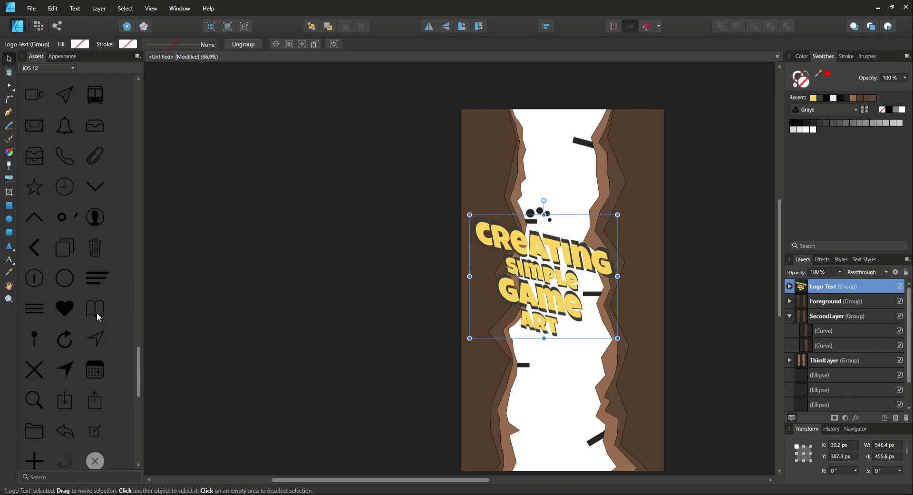
pyautogui.moveTo(34, 297); pyautogui.dragTo(571, 355)
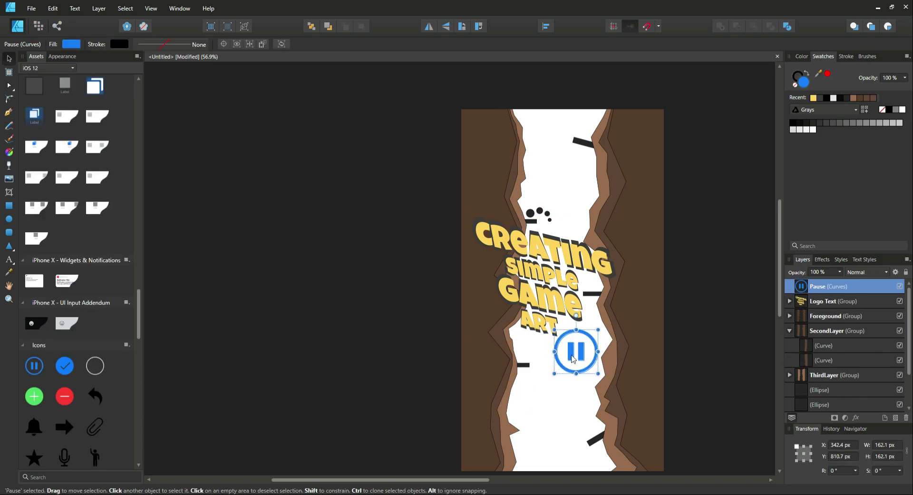